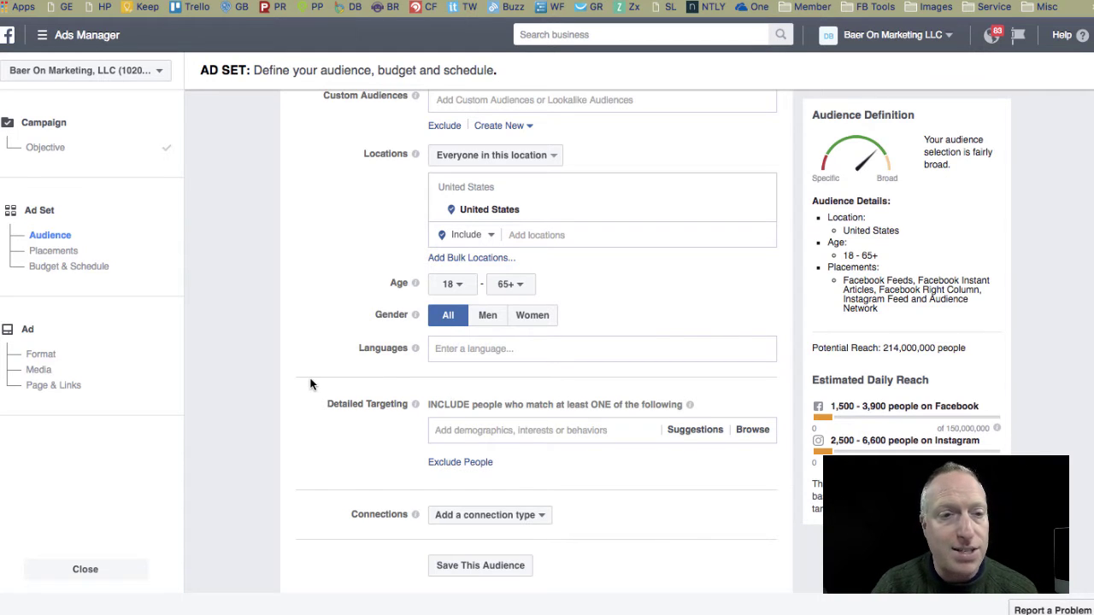
Search the ad set's detailed targeting for "shoes" and review the suggested interests, behaviors and employers.
{"action": "scroll", "coordinate": [310, 384], "scroll_direction": "up", "scroll_amount": 3}
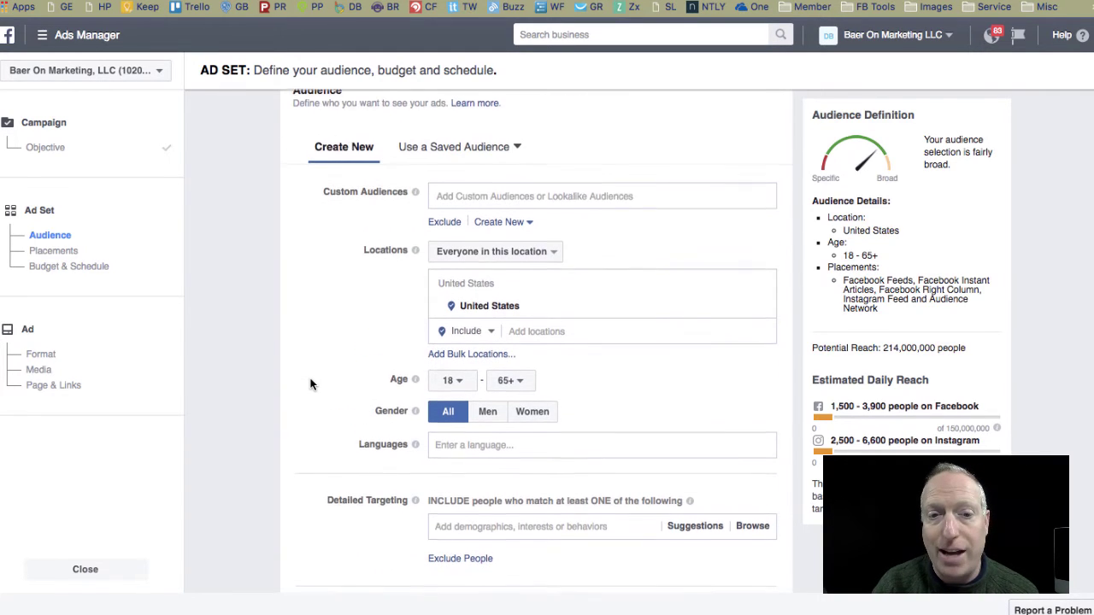
{"action": "scroll", "coordinate": [310, 384], "scroll_direction": "down", "scroll_amount": 2}
{"action": "scroll", "coordinate": [310, 384], "scroll_direction": "down", "scroll_amount": 3}
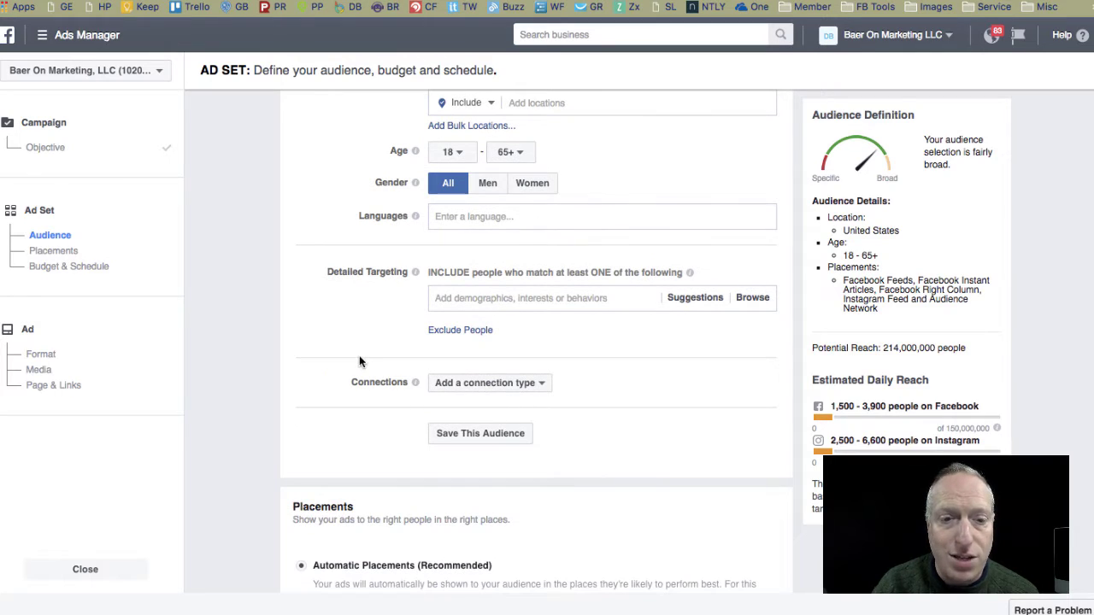
{"action": "scroll", "coordinate": [360, 361], "scroll_direction": "up", "scroll_amount": 1}
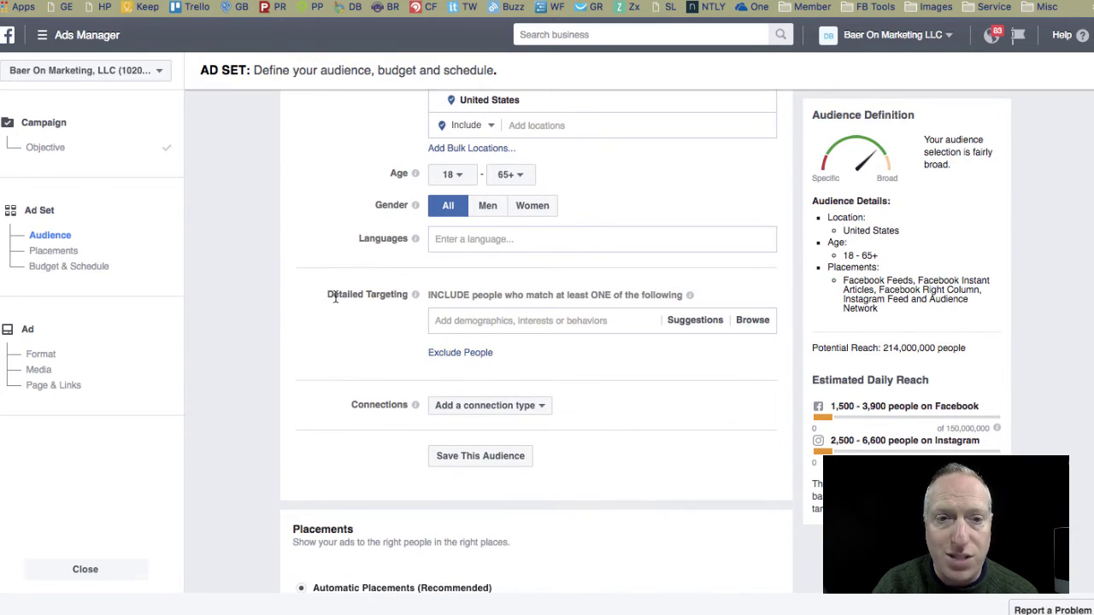
{"action": "left_click", "coordinate": [477, 321]}
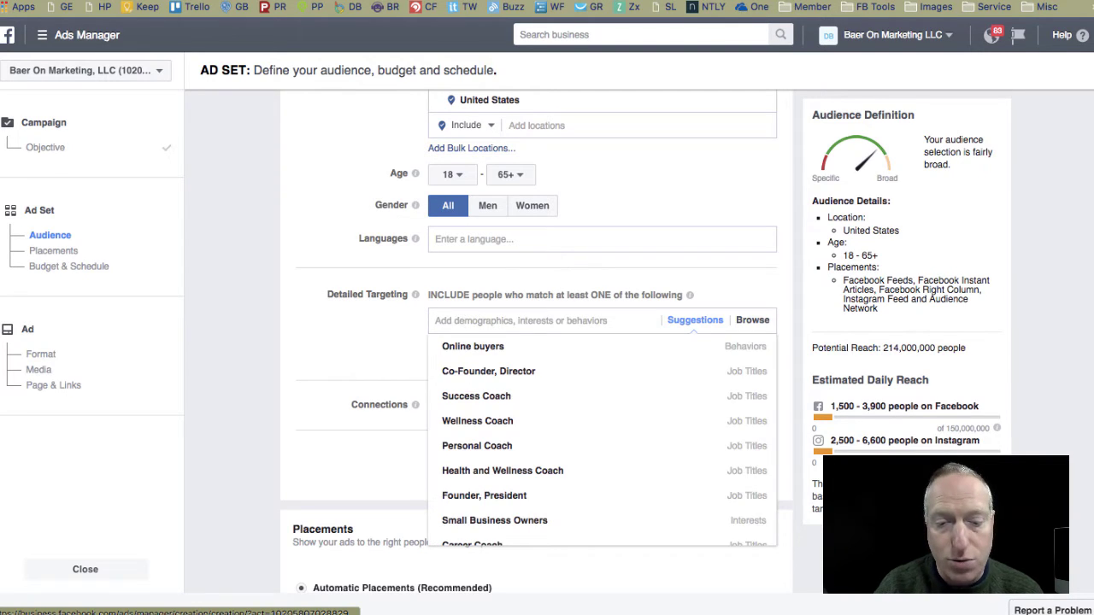
{"action": "type", "text": "shoes"}
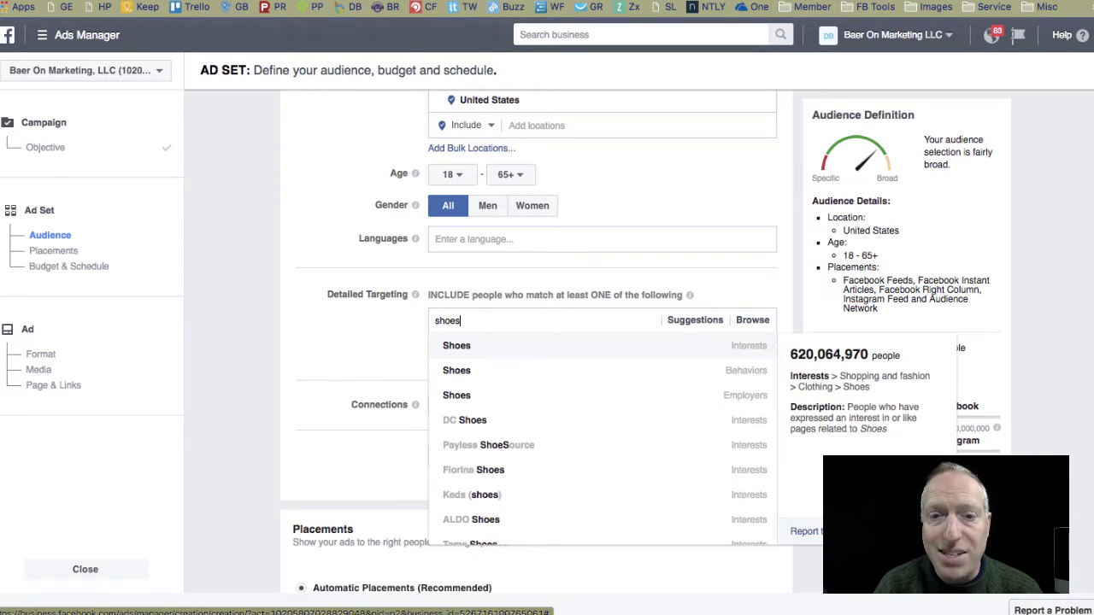
{"action": "scroll", "coordinate": [489, 389], "scroll_direction": "down", "scroll_amount": 4}
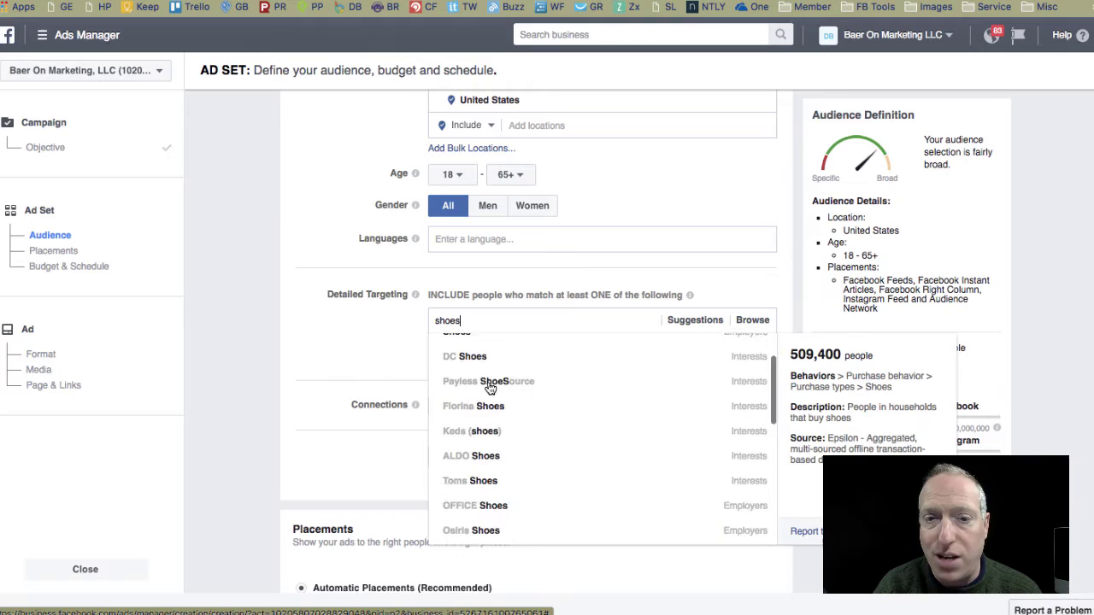
{"action": "scroll", "coordinate": [490, 389], "scroll_direction": "up", "scroll_amount": 1}
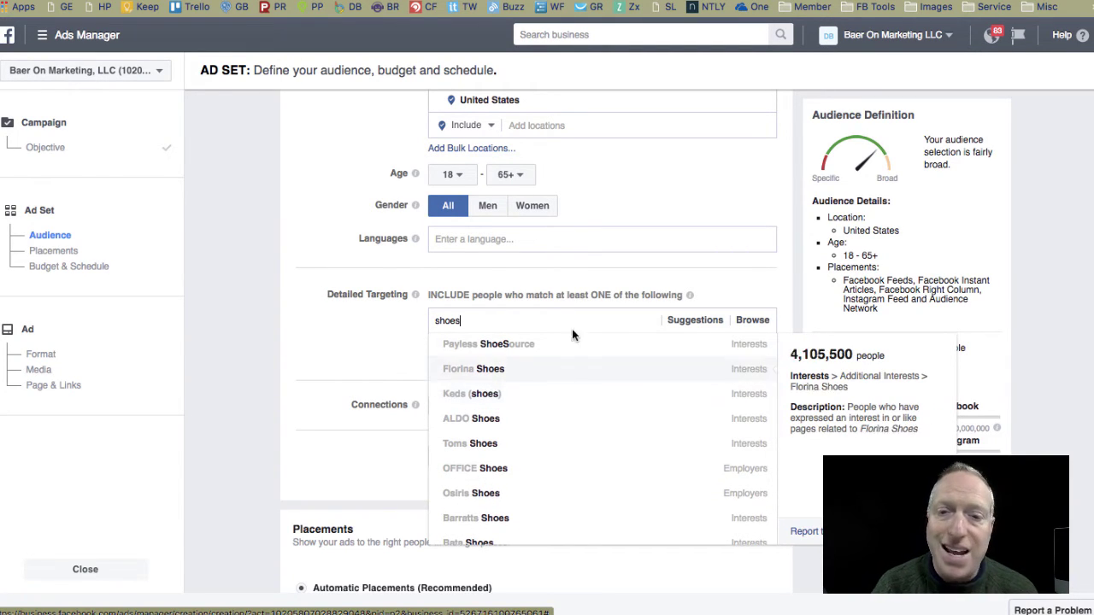
{"action": "scroll", "coordinate": [573, 367], "scroll_direction": "up", "scroll_amount": 2}
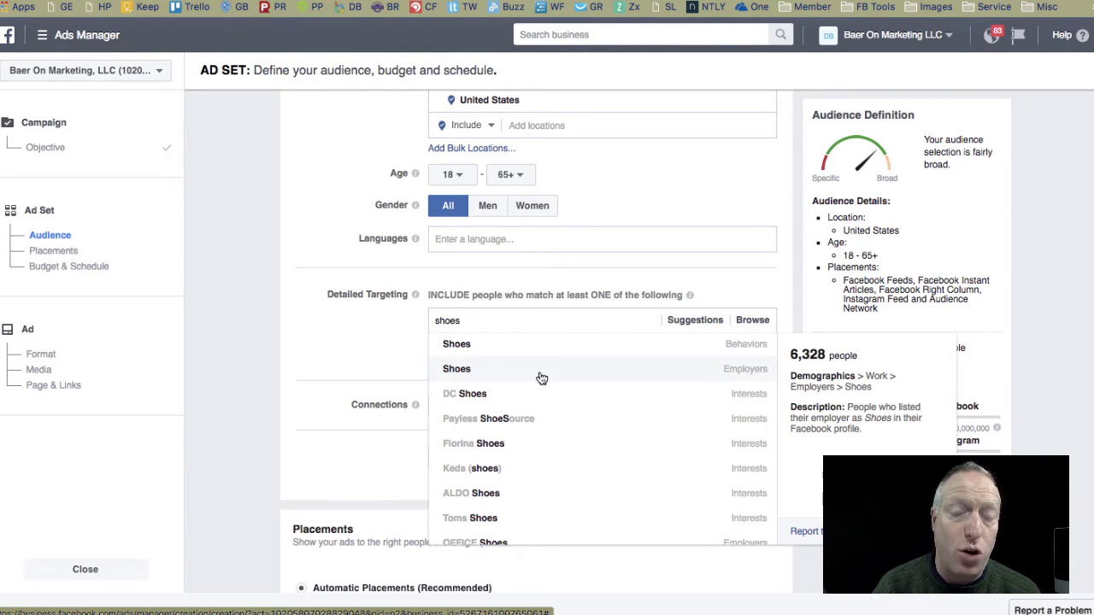
{"action": "left_click", "coordinate": [354, 348]}
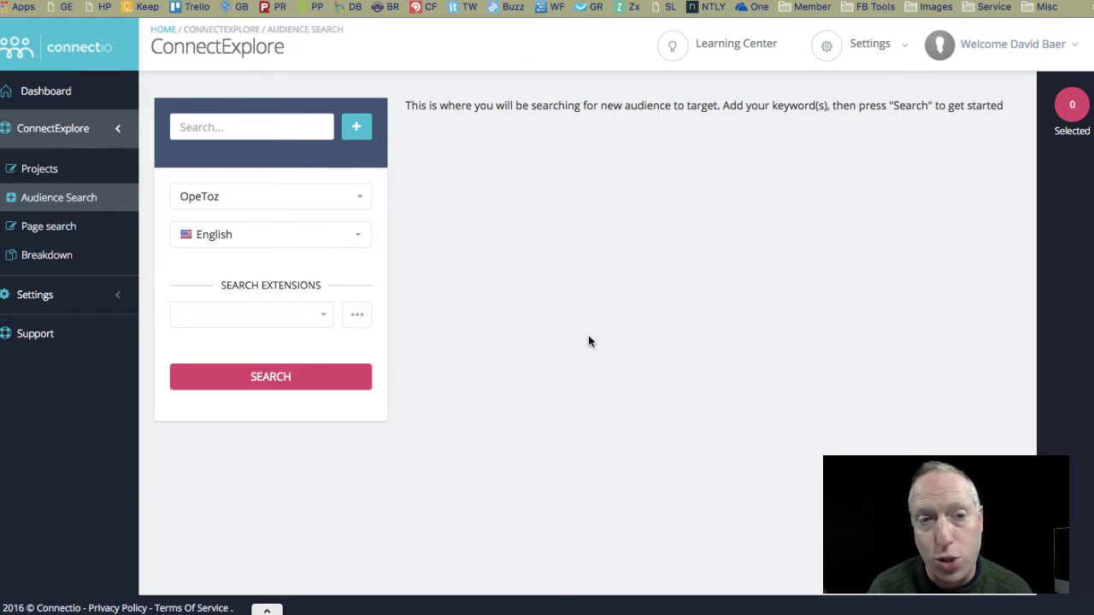
Run a ConnectExplore audience search using the two keywords "shoes" and "sneakers".
{"action": "left_click", "coordinate": [205, 126]}
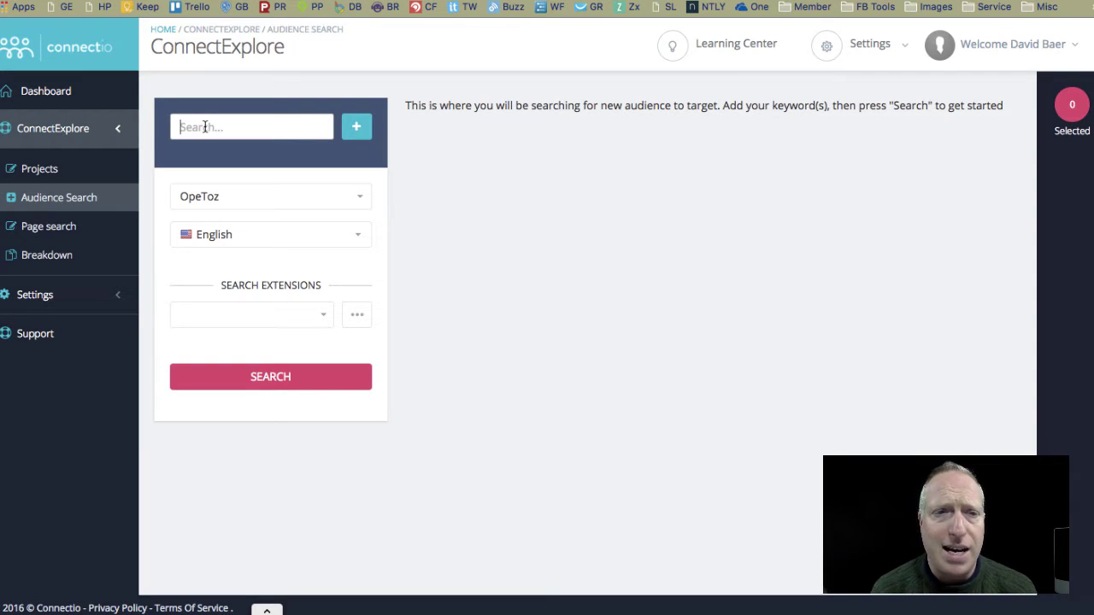
{"action": "type", "text": "shoes"}
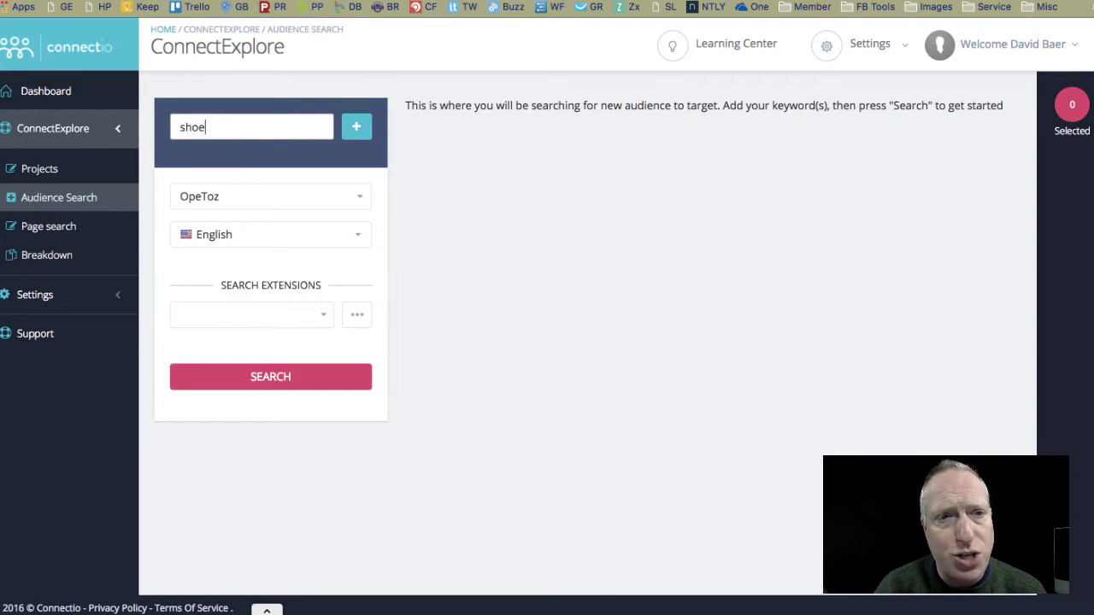
{"action": "left_click", "coordinate": [353, 130]}
{"action": "left_click", "coordinate": [225, 166]}
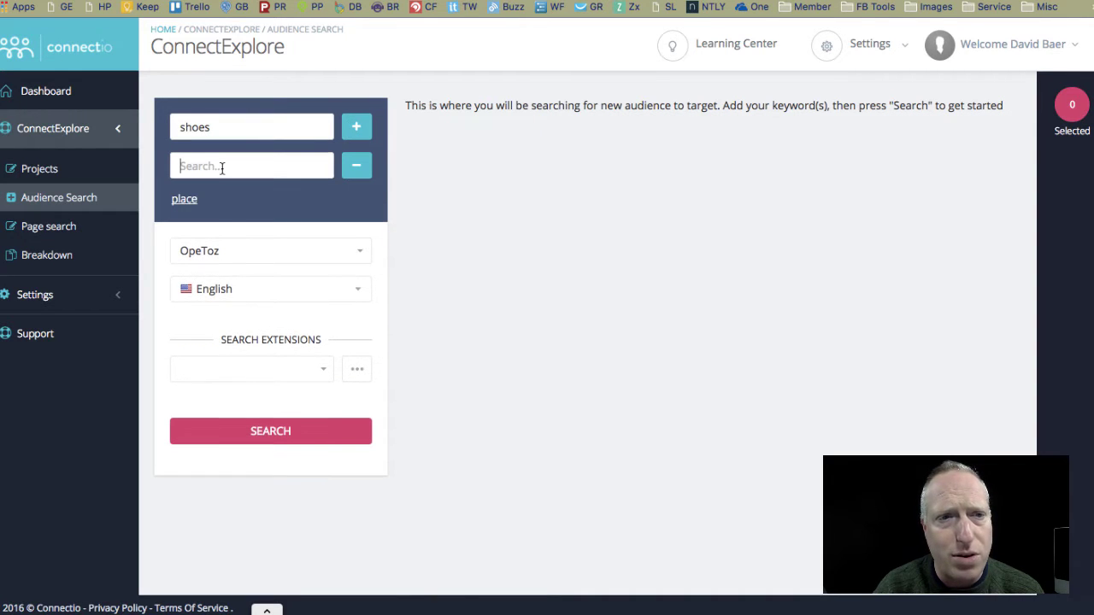
{"action": "type", "text": "sneakers"}
{"action": "key", "text": "BackSpace"}
{"action": "key", "text": "BackSpace"}
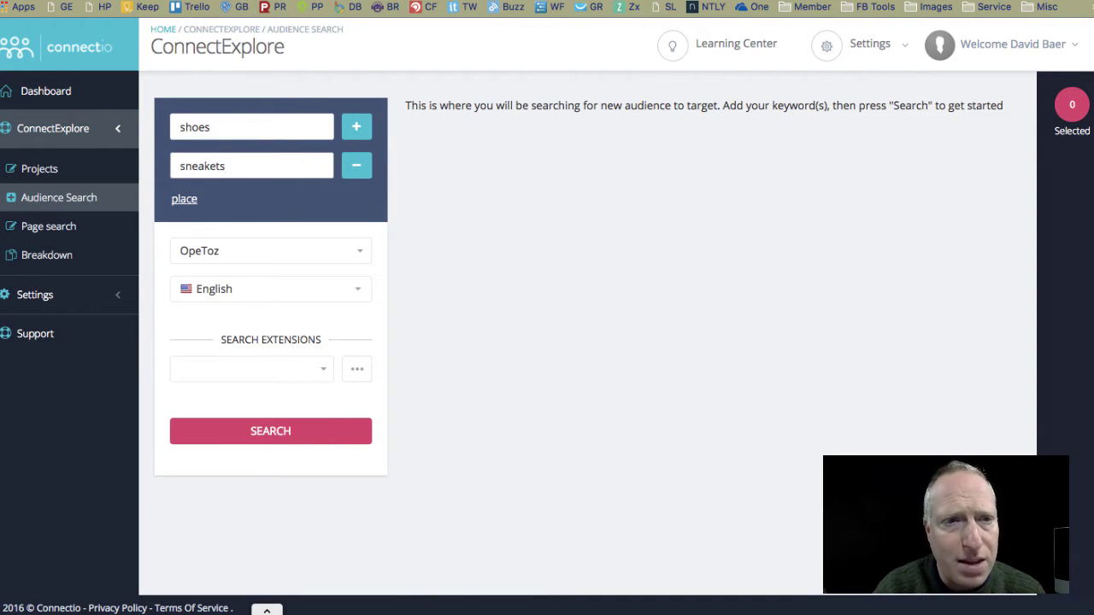
{"action": "type", "text": "rs"}
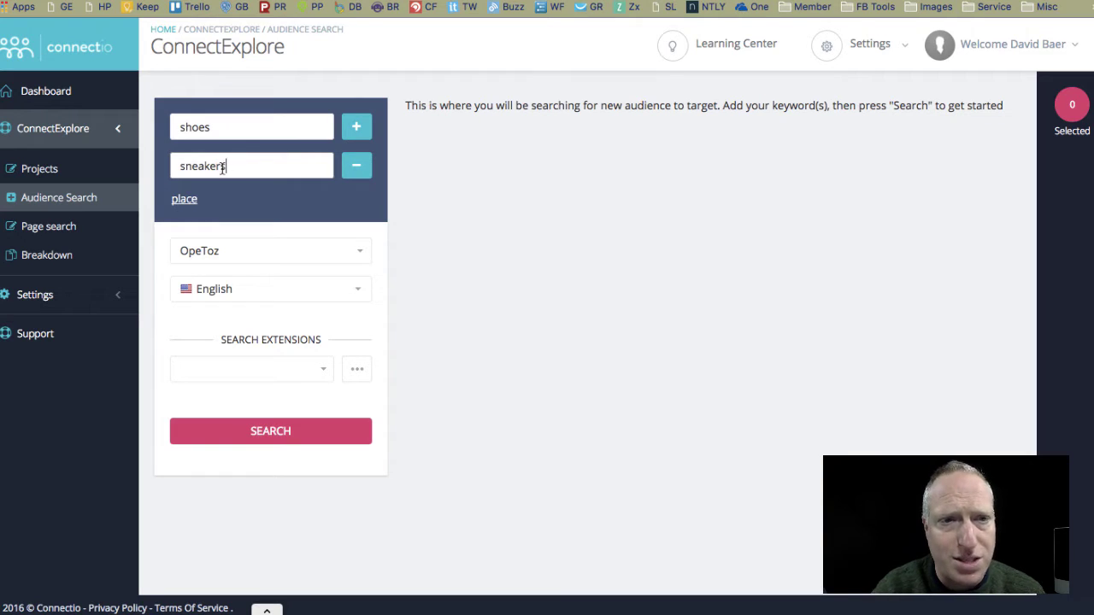
{"action": "left_click", "coordinate": [293, 199]}
{"action": "left_click", "coordinate": [270, 431]}
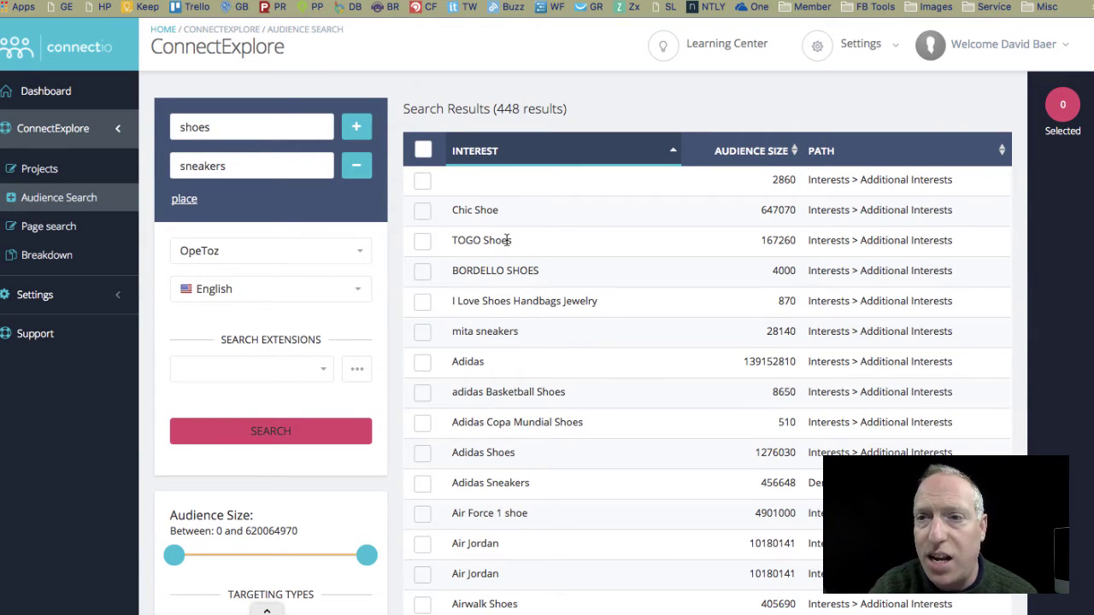
Select the interests Adidas Copa Mundial Shoes, Adidas Shoes, the first Air Jordan entry and Airwalk Shoes in the search results.
{"action": "scroll", "coordinate": [507, 240], "scroll_direction": "down", "scroll_amount": 1}
{"action": "scroll", "coordinate": [507, 240], "scroll_direction": "up", "scroll_amount": 1}
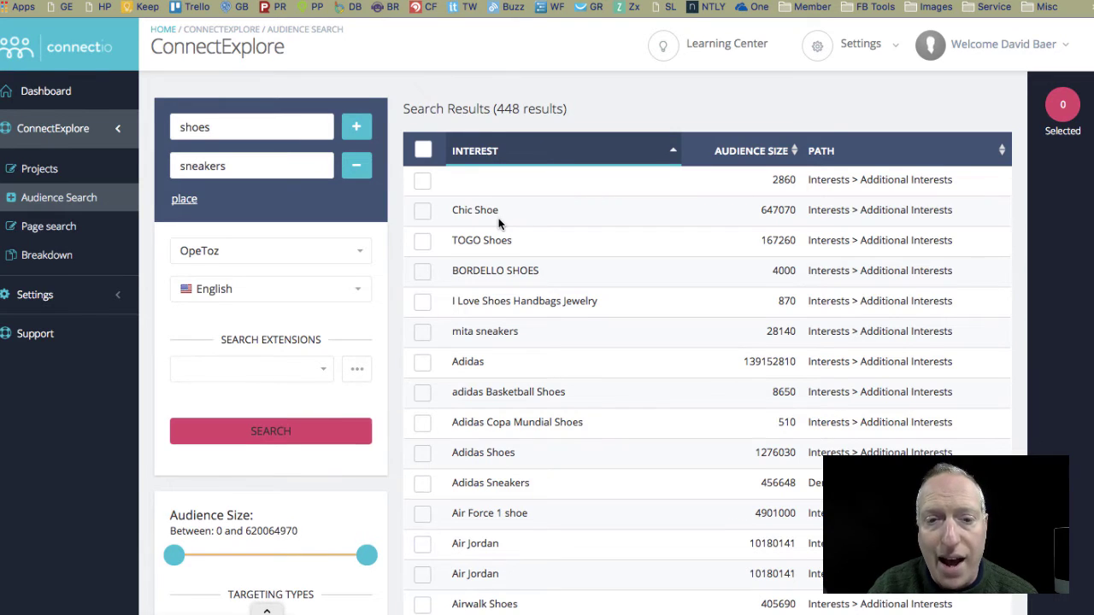
{"action": "scroll", "coordinate": [500, 223], "scroll_direction": "down", "scroll_amount": 3}
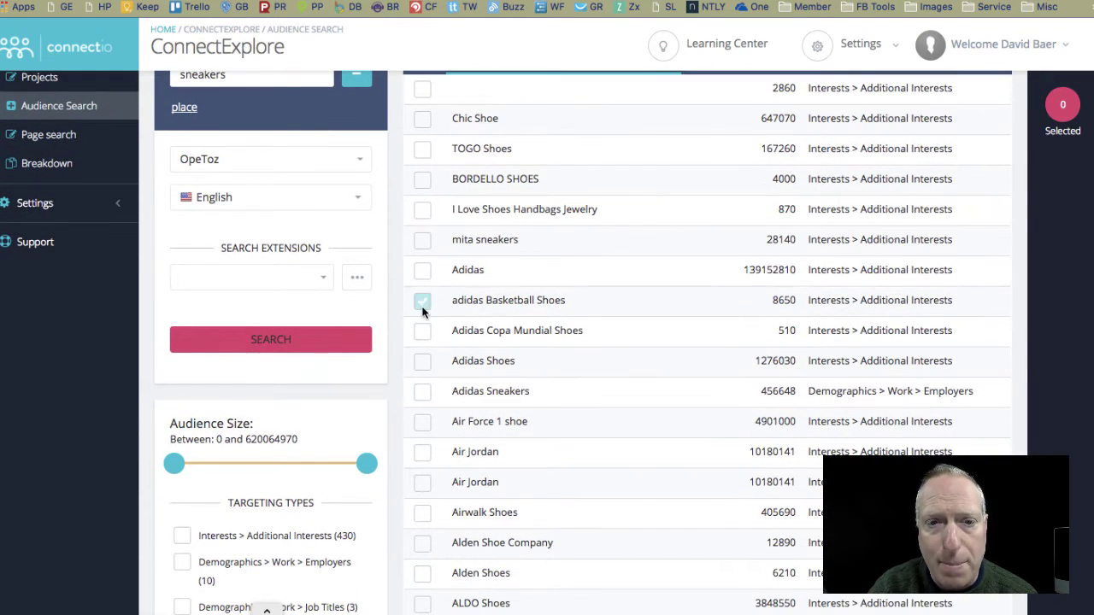
{"action": "left_click", "coordinate": [422, 330]}
{"action": "left_click", "coordinate": [422, 361]}
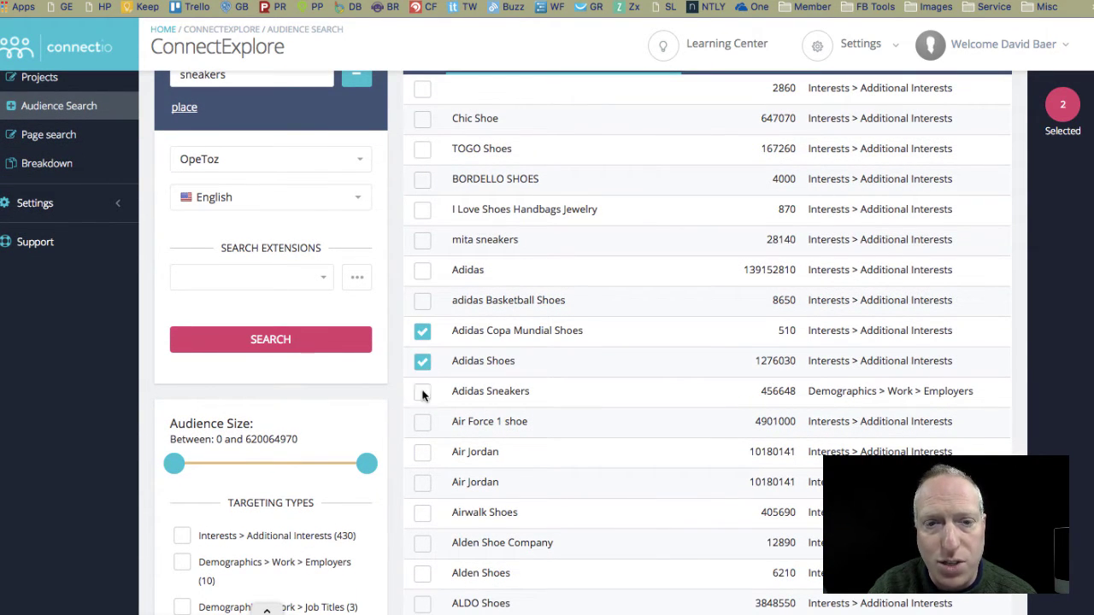
{"action": "left_click", "coordinate": [422, 451]}
{"action": "left_click", "coordinate": [422, 514]}
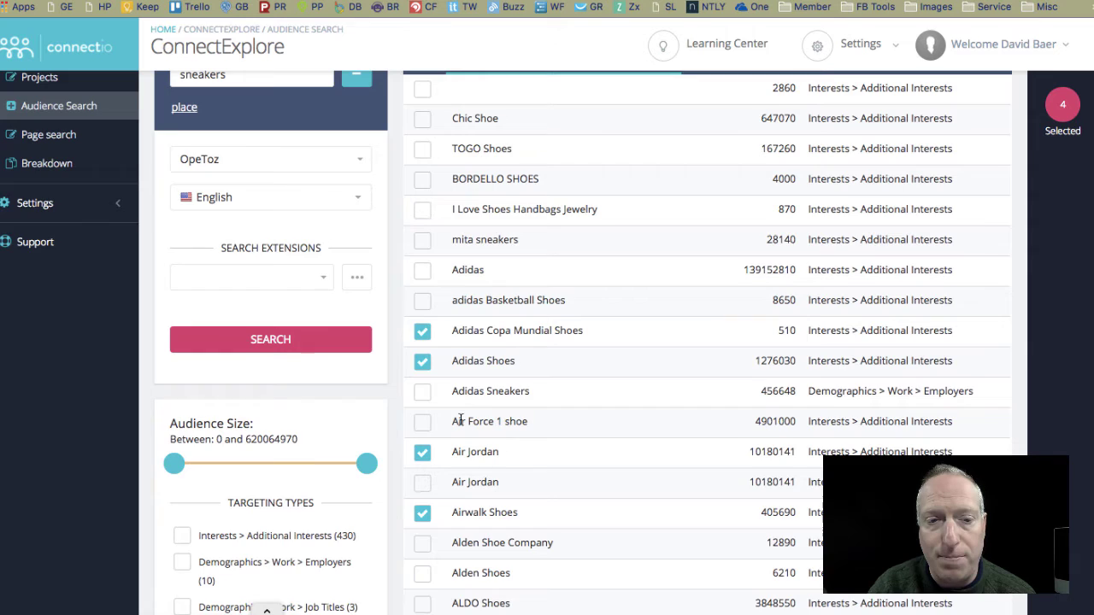
Sort the search results by audience size from largest to smallest and look through the biggest audiences.
{"action": "scroll", "coordinate": [463, 415], "scroll_direction": "up", "scroll_amount": 1}
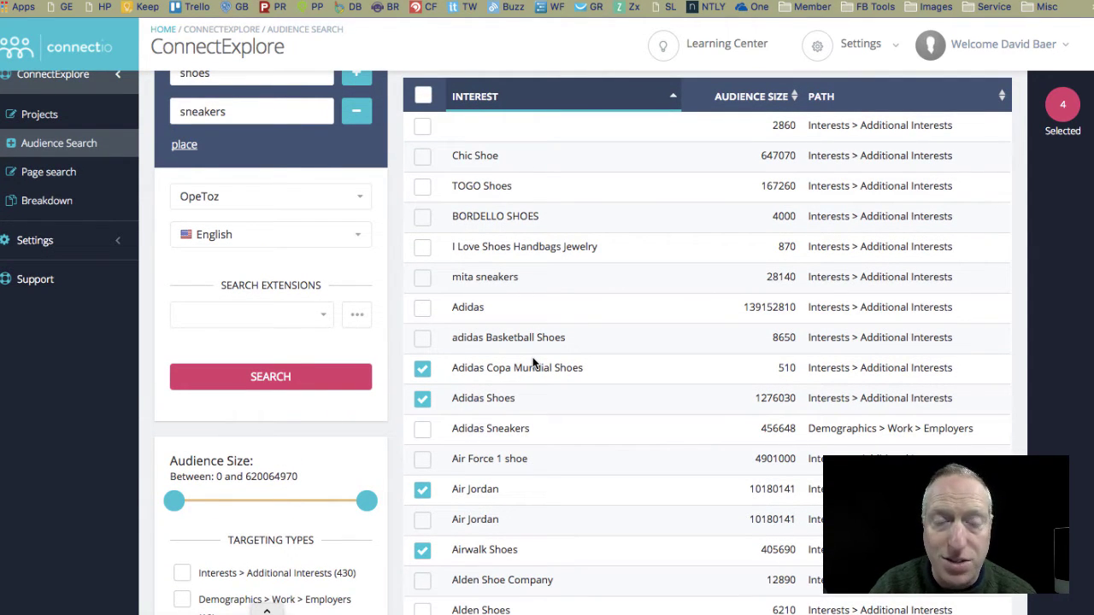
{"action": "scroll", "coordinate": [533, 363], "scroll_direction": "up", "scroll_amount": 2}
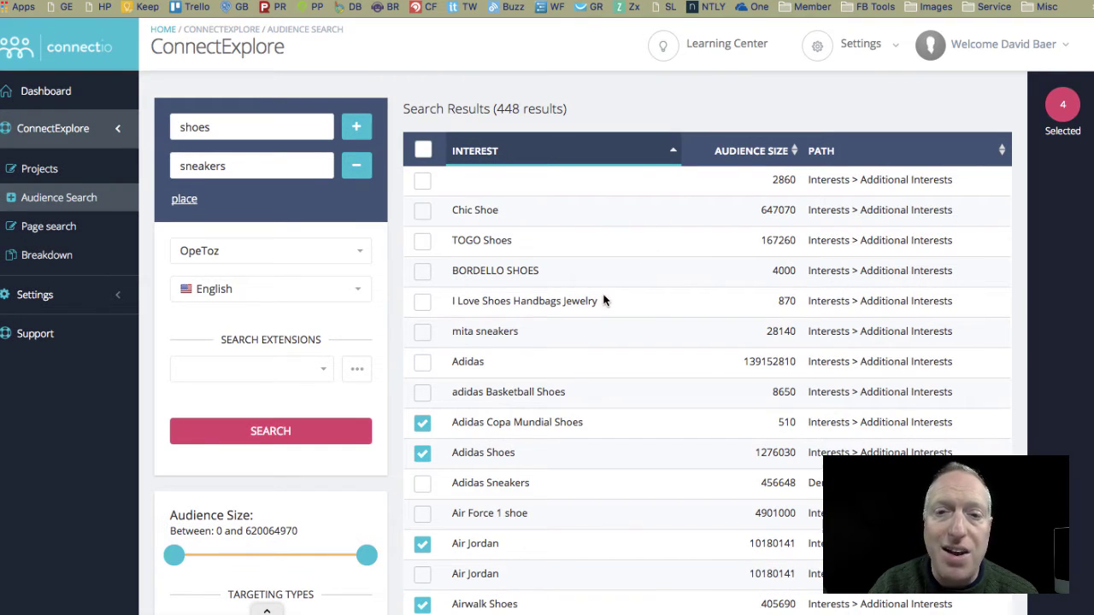
{"action": "left_click", "coordinate": [792, 152]}
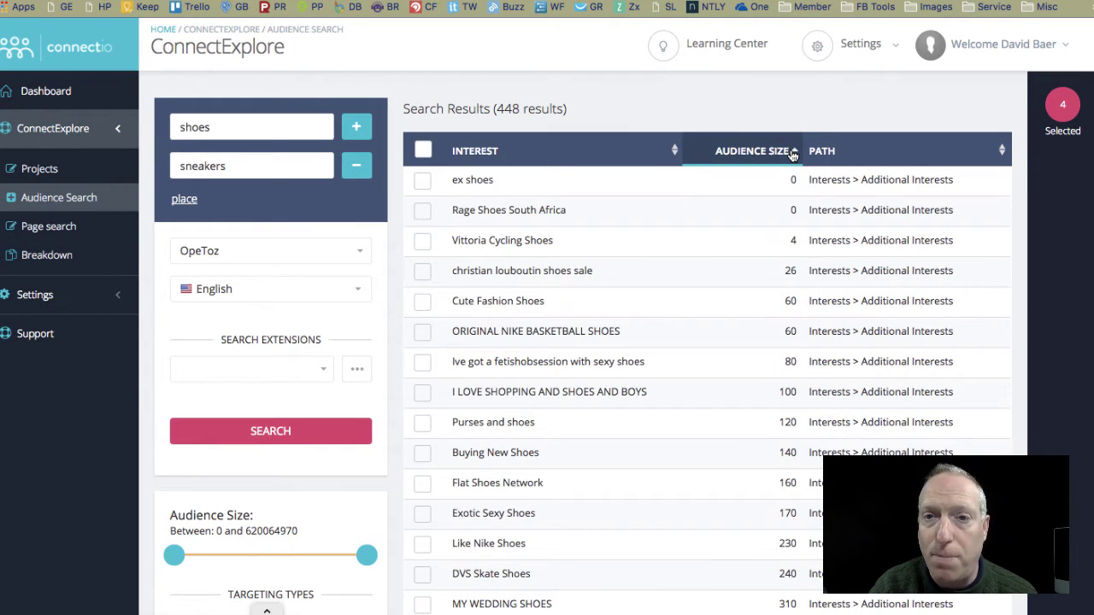
{"action": "left_click", "coordinate": [792, 152]}
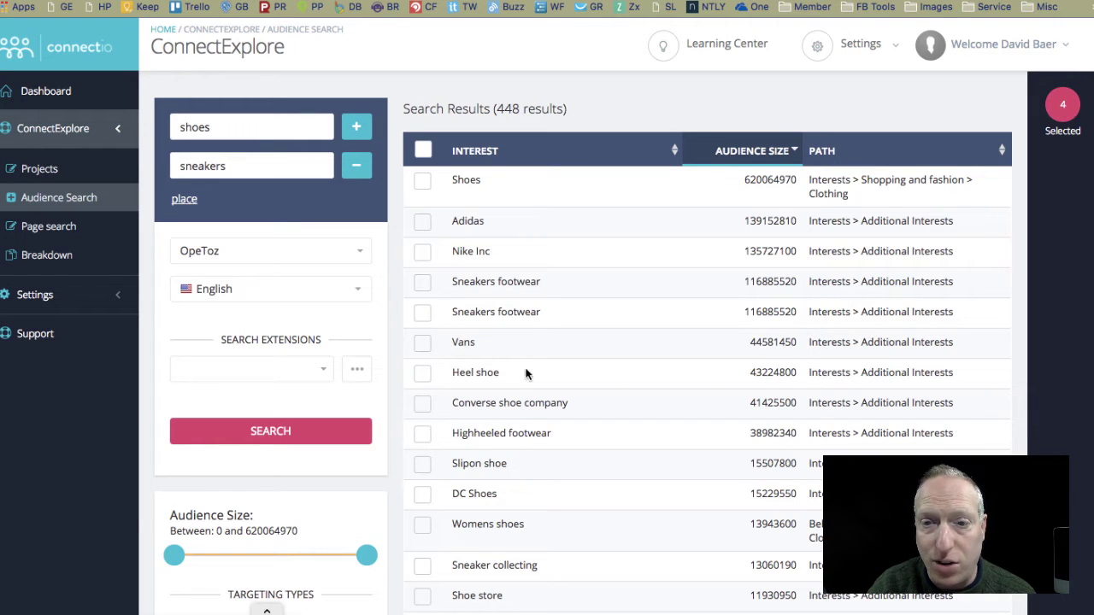
{"action": "scroll", "coordinate": [555, 393], "scroll_direction": "down", "scroll_amount": 1}
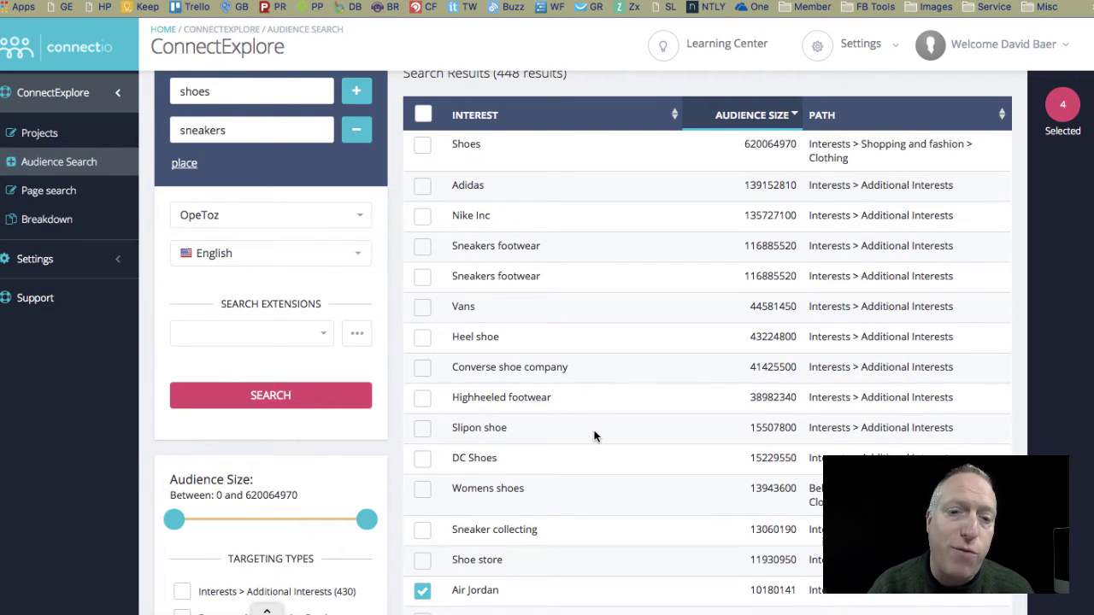
{"action": "scroll", "coordinate": [594, 436], "scroll_direction": "down", "scroll_amount": 2}
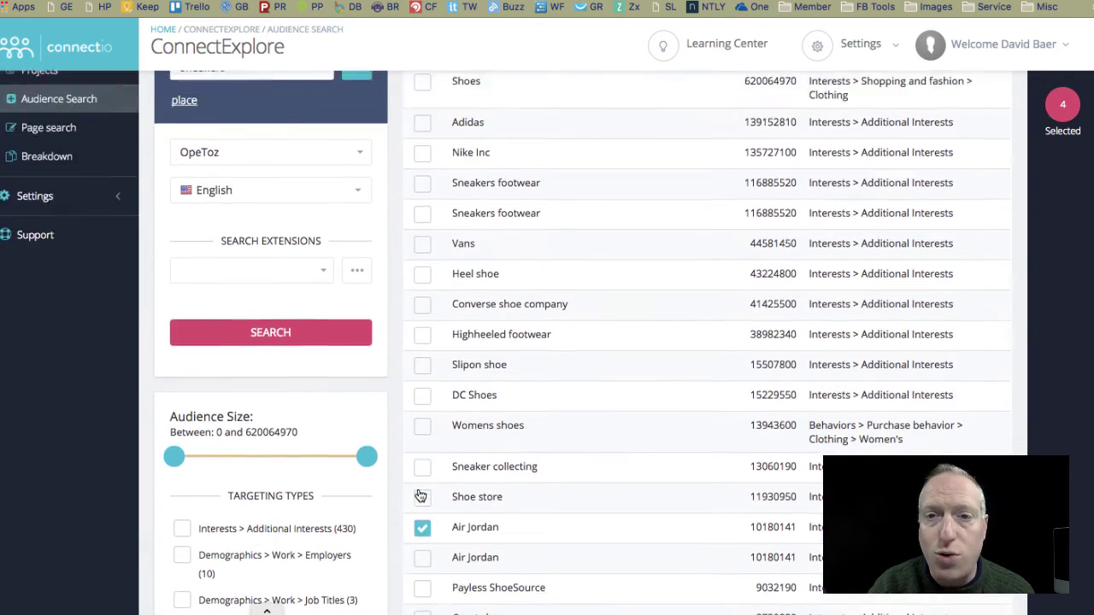
{"action": "scroll", "coordinate": [832, 249], "scroll_direction": "up", "scroll_amount": 3}
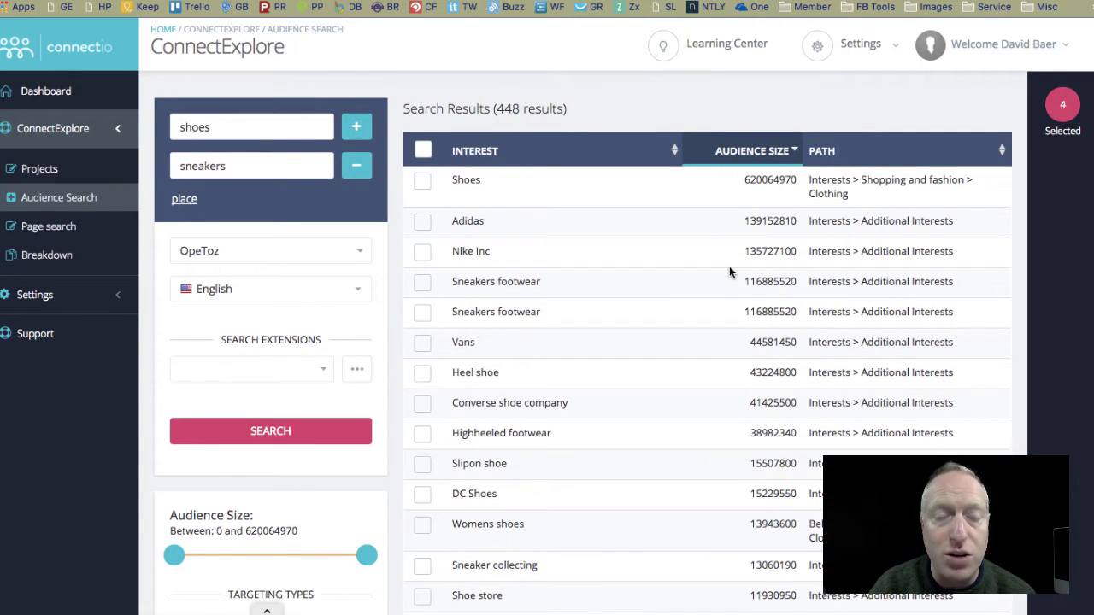
Set the audience size filter's upper limit to 607469900 and expand the full list of targeting types.
{"action": "scroll", "coordinate": [168, 509], "scroll_direction": "down", "scroll_amount": 3}
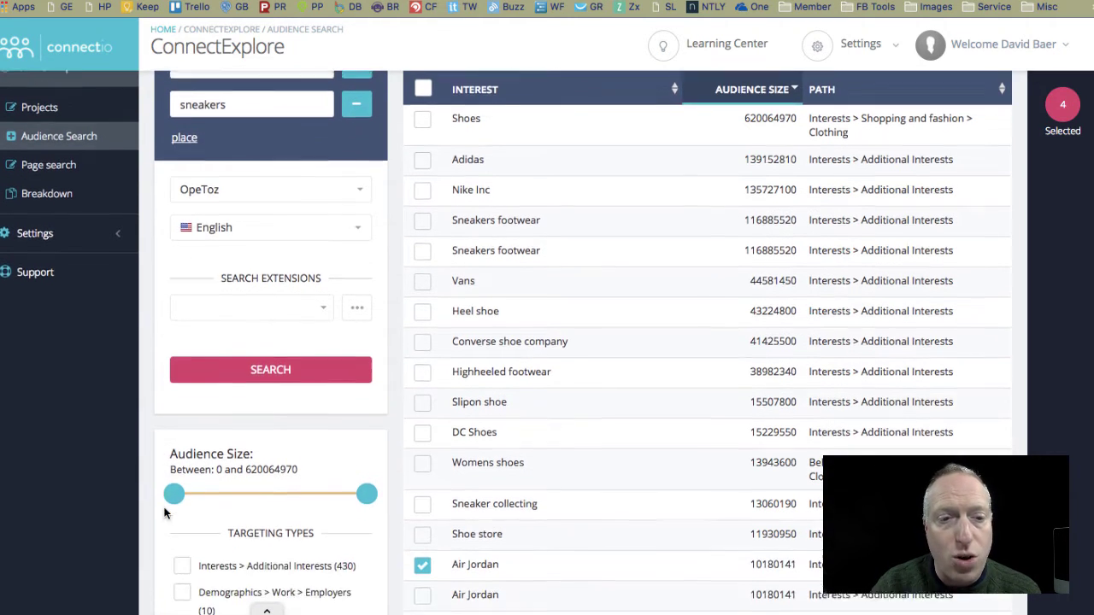
{"action": "mouse_move", "coordinate": [174, 455]}
{"action": "left_mouse_down"}
{"action": "mouse_move", "coordinate": [237, 455]}
{"action": "mouse_move", "coordinate": [156, 461]}
{"action": "left_mouse_up"}
{"action": "mouse_move", "coordinate": [367, 455]}
{"action": "left_mouse_down"}
{"action": "mouse_move", "coordinate": [282, 455]}
{"action": "mouse_move", "coordinate": [363, 452]}
{"action": "left_mouse_up"}
{"action": "scroll", "coordinate": [363, 455], "scroll_direction": "down", "scroll_amount": 3}
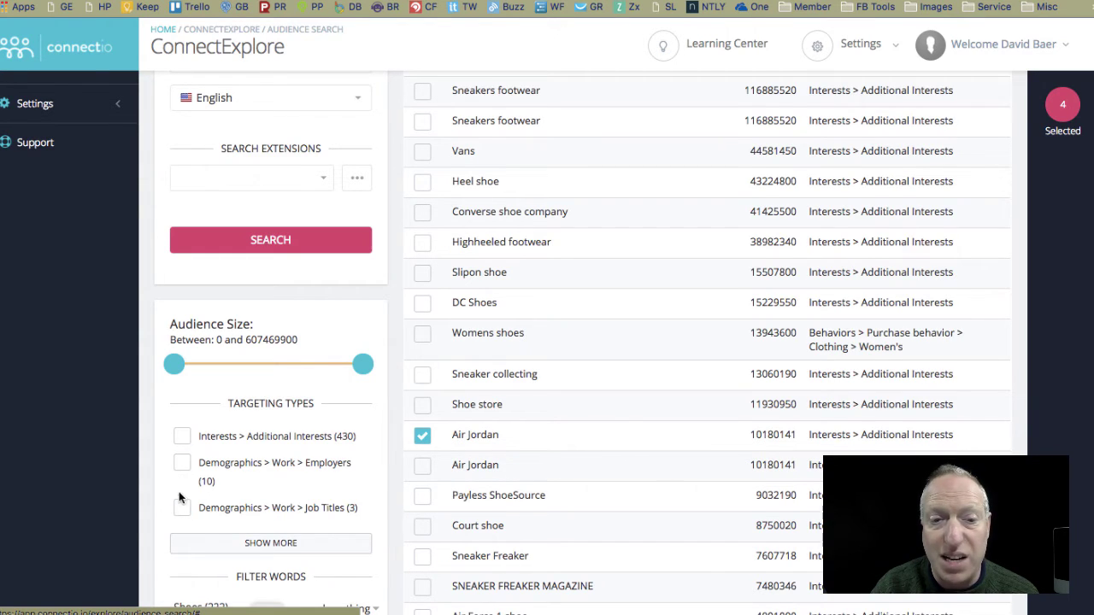
{"action": "left_click", "coordinate": [256, 546]}
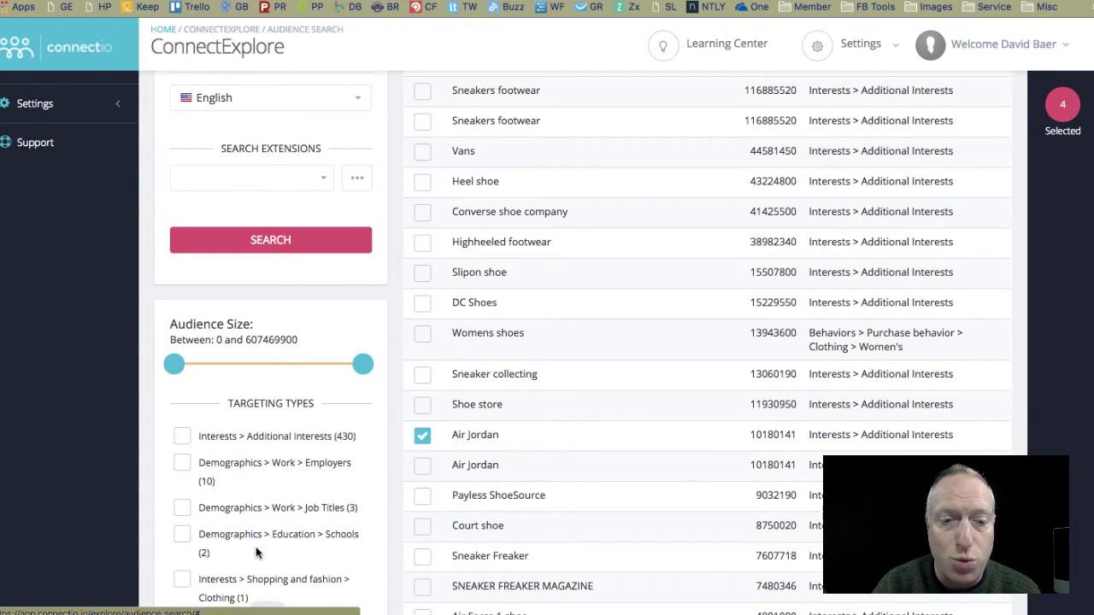
Set the filter word "company" to exclude and apply the filter to the search results.
{"action": "scroll", "coordinate": [165, 514], "scroll_direction": "down", "scroll_amount": 3}
{"action": "scroll", "coordinate": [194, 384], "scroll_direction": "down", "scroll_amount": 3}
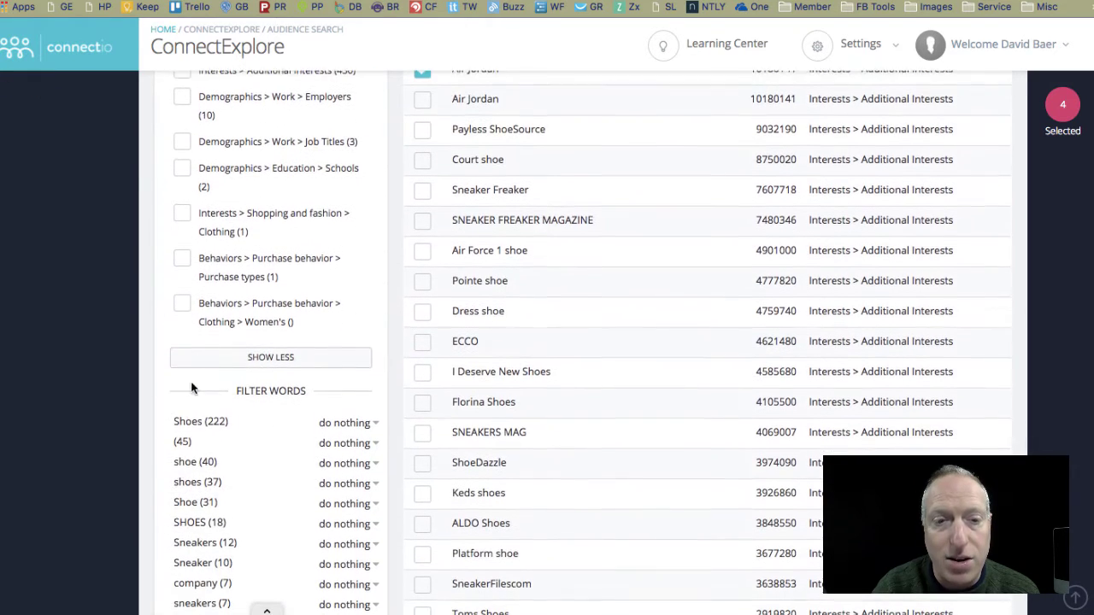
{"action": "scroll", "coordinate": [255, 410], "scroll_direction": "down", "scroll_amount": 2}
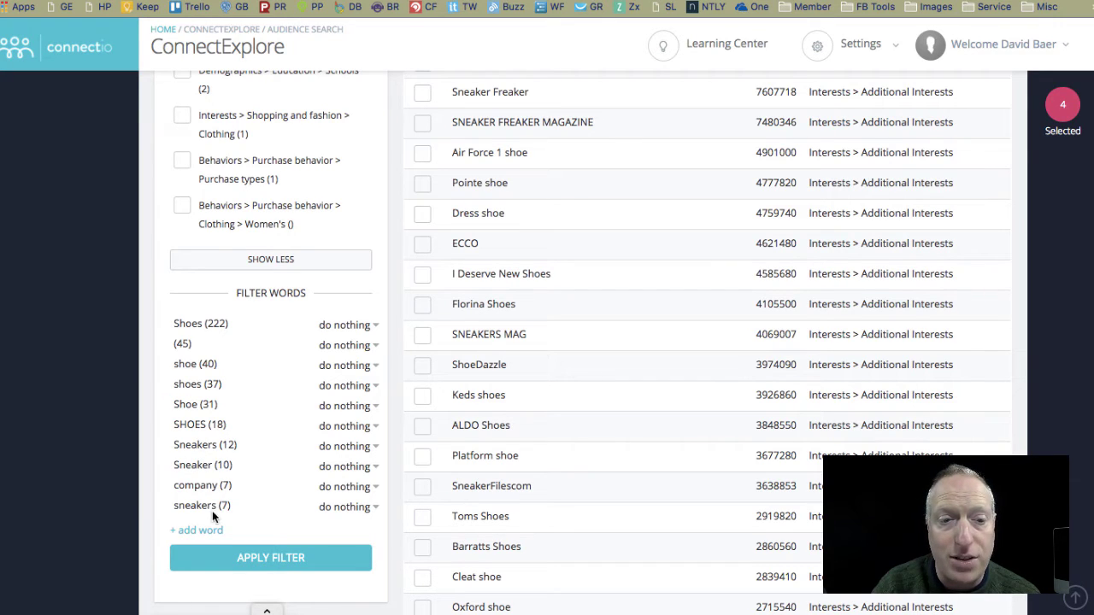
{"action": "left_click", "coordinate": [365, 489]}
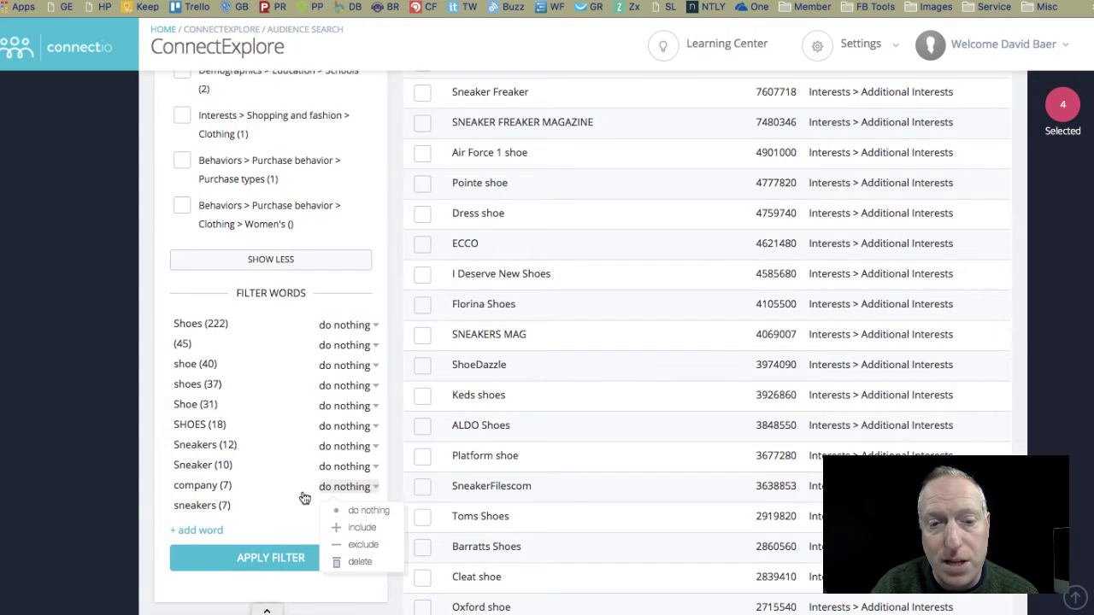
{"action": "left_click", "coordinate": [355, 544]}
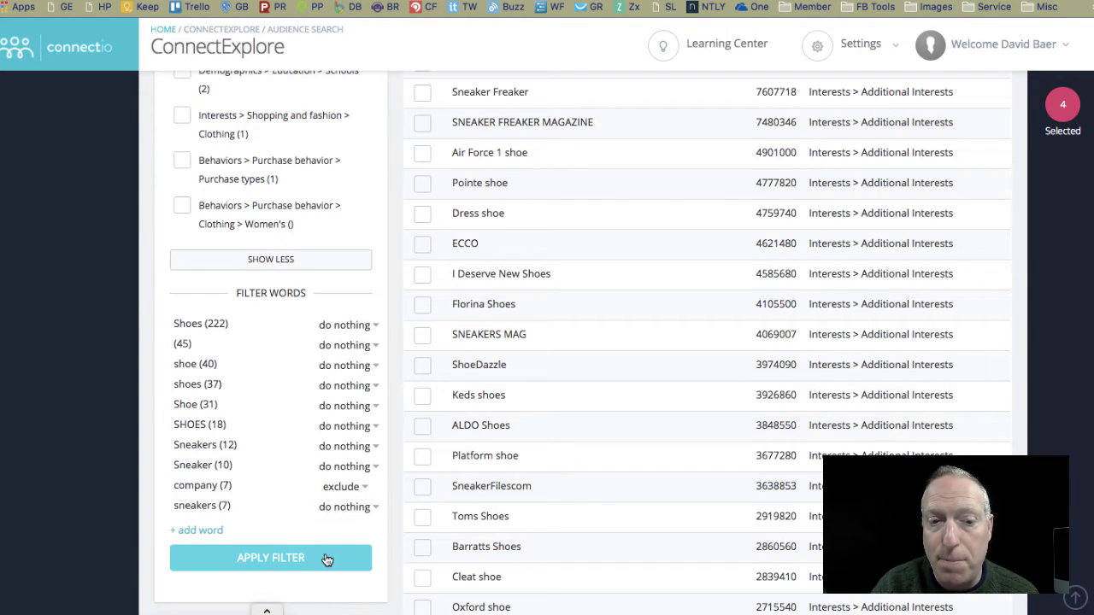
{"action": "left_click", "coordinate": [321, 554]}
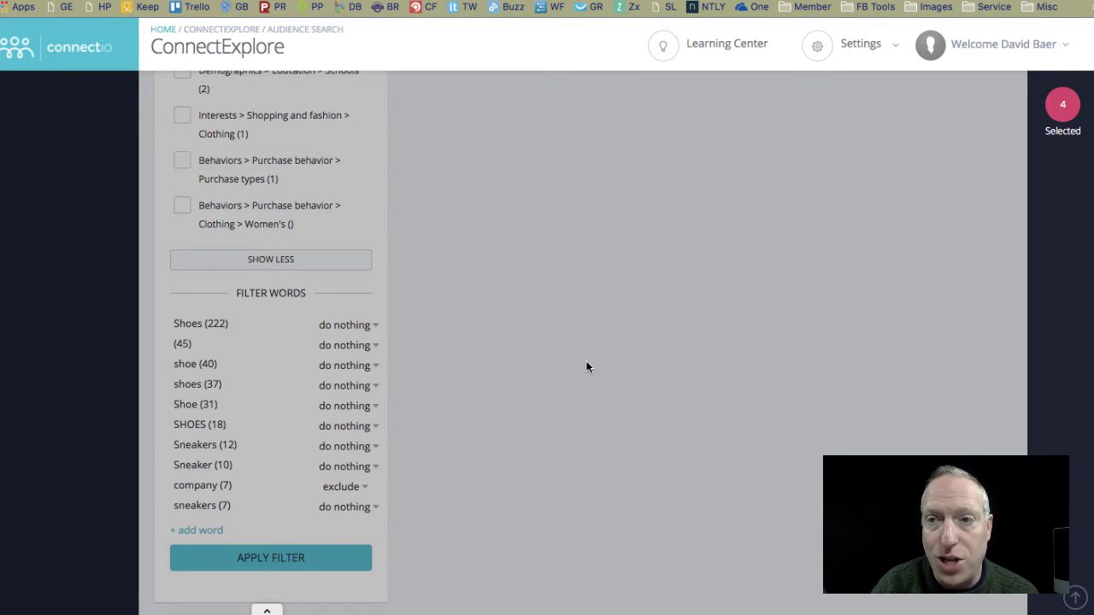
{"action": "scroll", "coordinate": [587, 366], "scroll_direction": "up", "scroll_amount": 4}
{"action": "scroll", "coordinate": [586, 366], "scroll_direction": "up", "scroll_amount": 5}
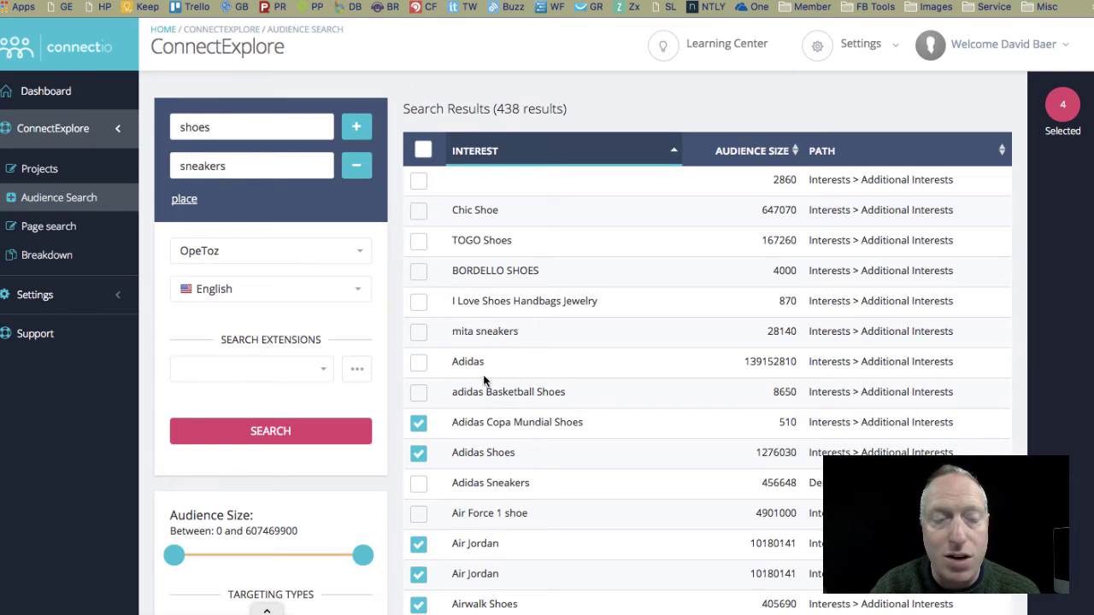
Open the page search and search for Facebook pages matching the keywords "shoe" and "sneaker".
{"action": "left_click", "coordinate": [30, 231]}
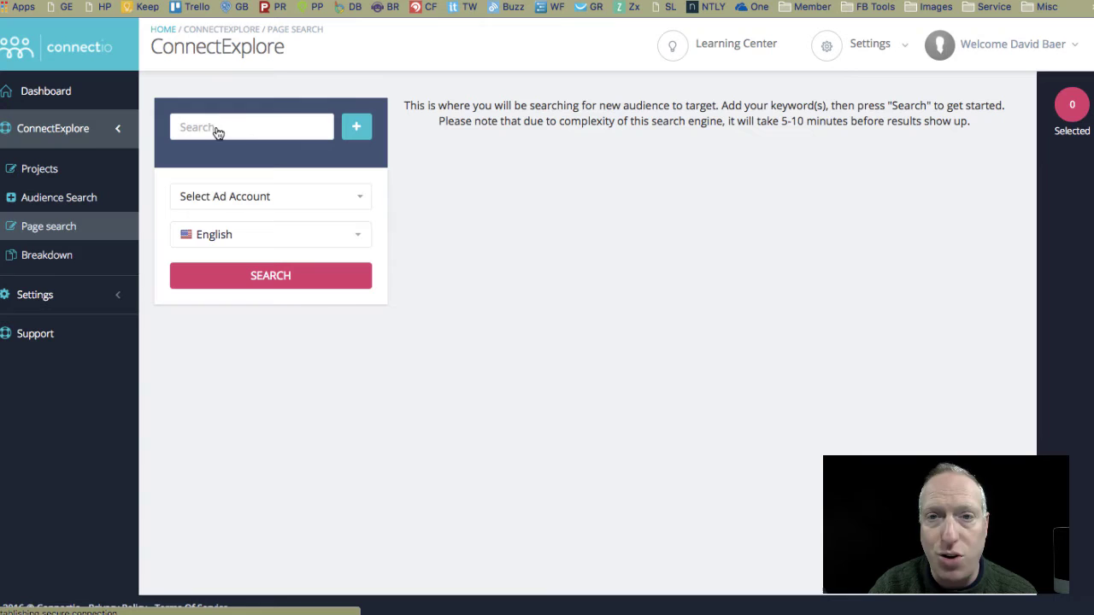
{"action": "left_click", "coordinate": [218, 130]}
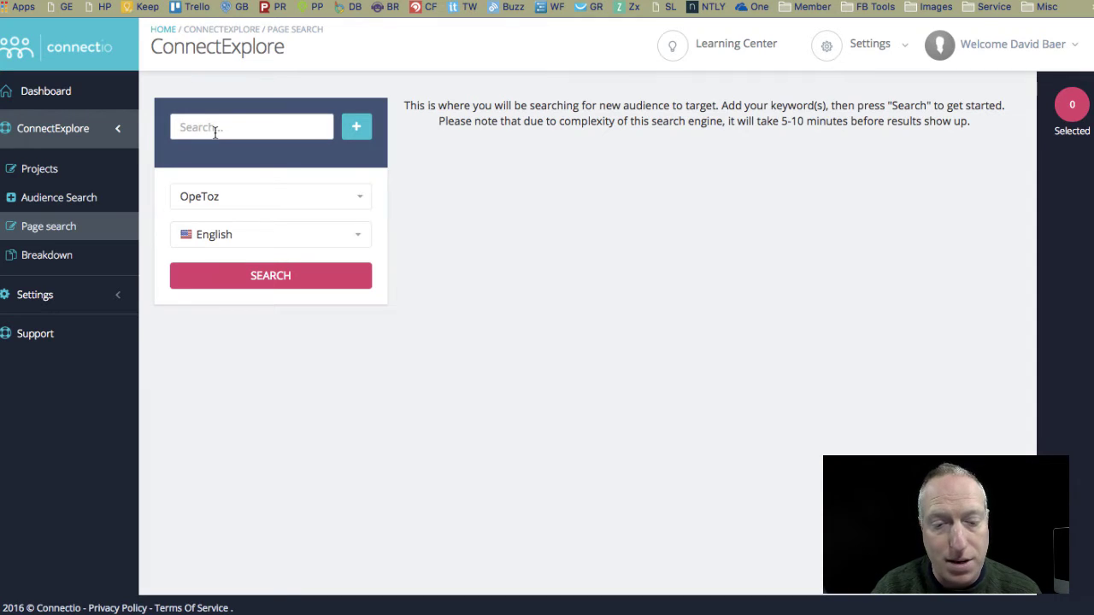
{"action": "type", "text": "shoe"}
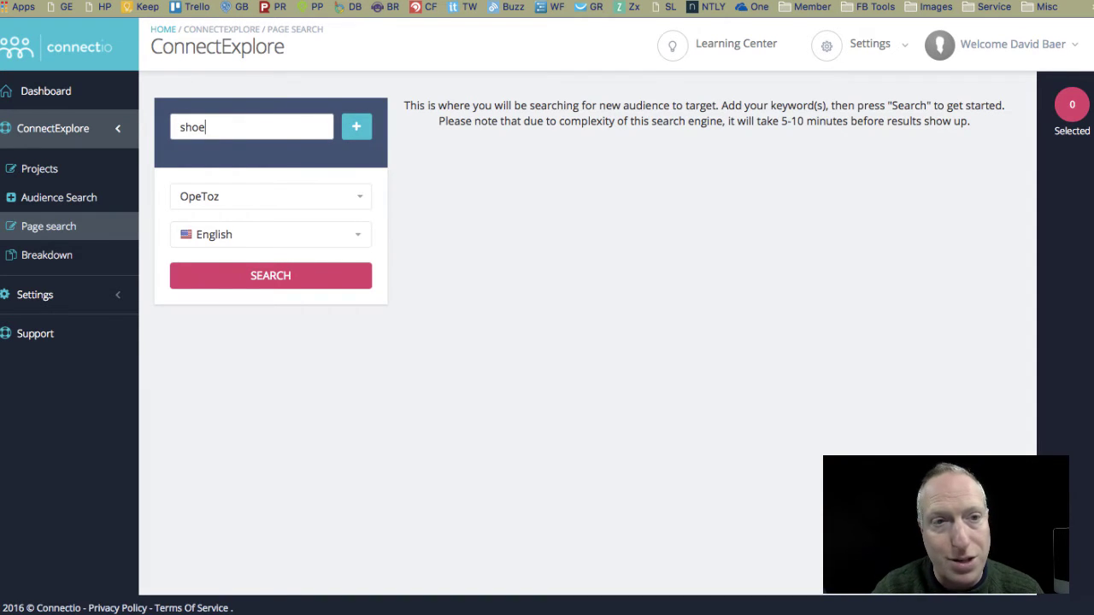
{"action": "left_click", "coordinate": [357, 126]}
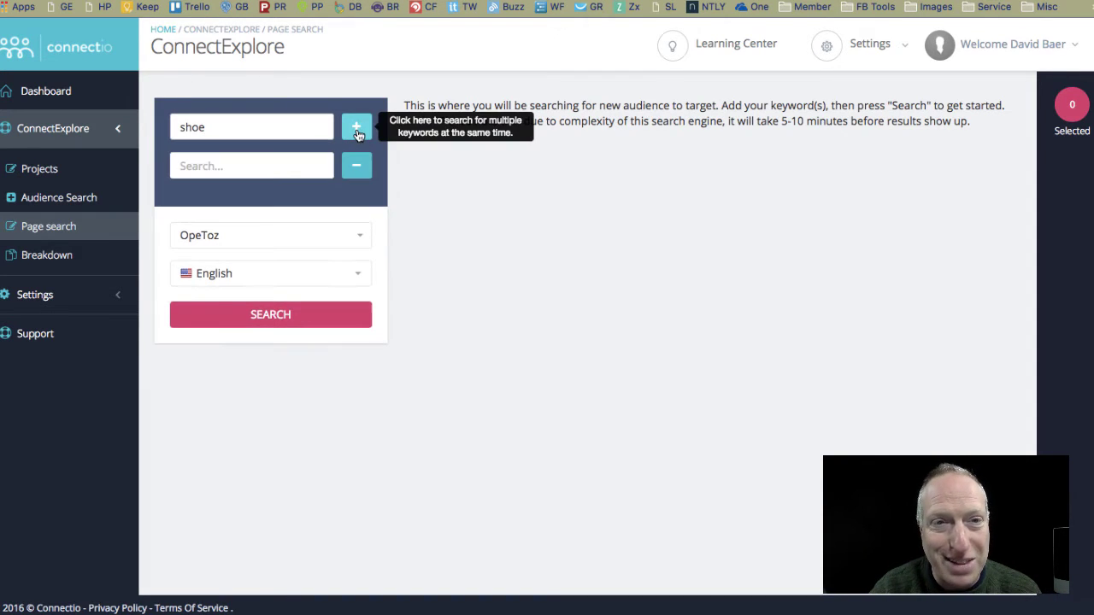
{"action": "left_click", "coordinate": [255, 174]}
{"action": "type", "text": "neaker"}
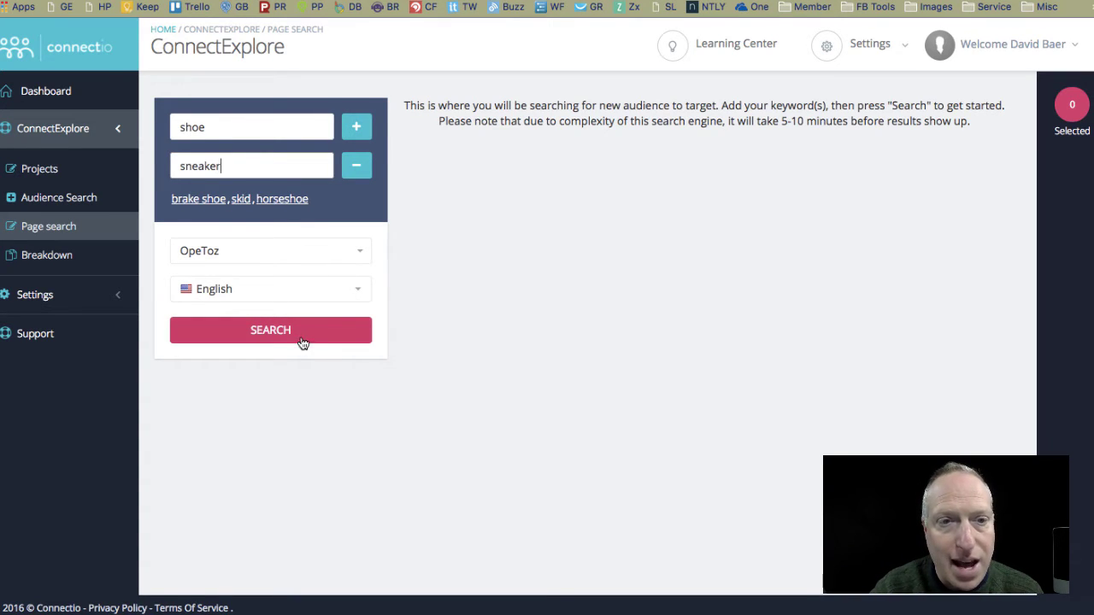
{"action": "left_click", "coordinate": [300, 336]}
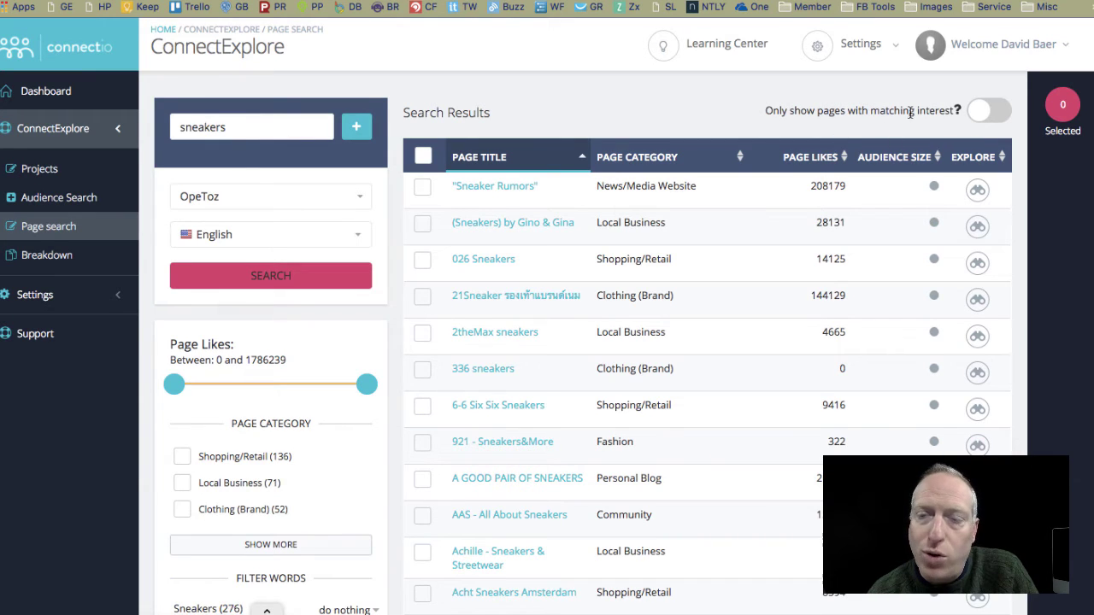
Compare the sneakers page results with and without the matching-interest restriction, leaving only pages with a matching interest shown.
{"action": "left_click", "coordinate": [987, 117]}
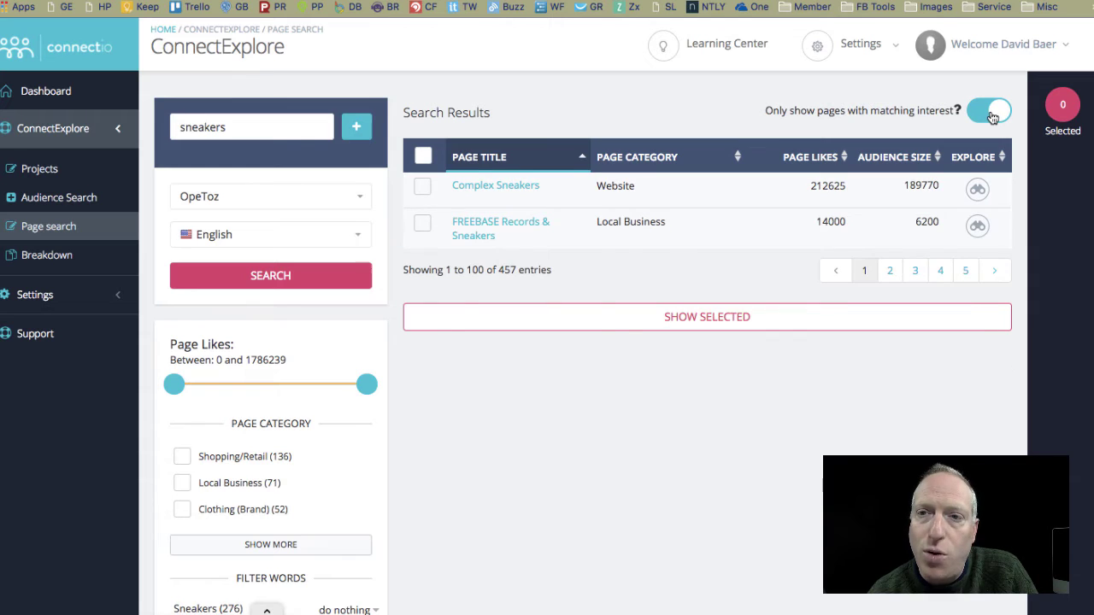
{"action": "left_click", "coordinate": [990, 116]}
{"action": "left_click", "coordinate": [990, 116]}
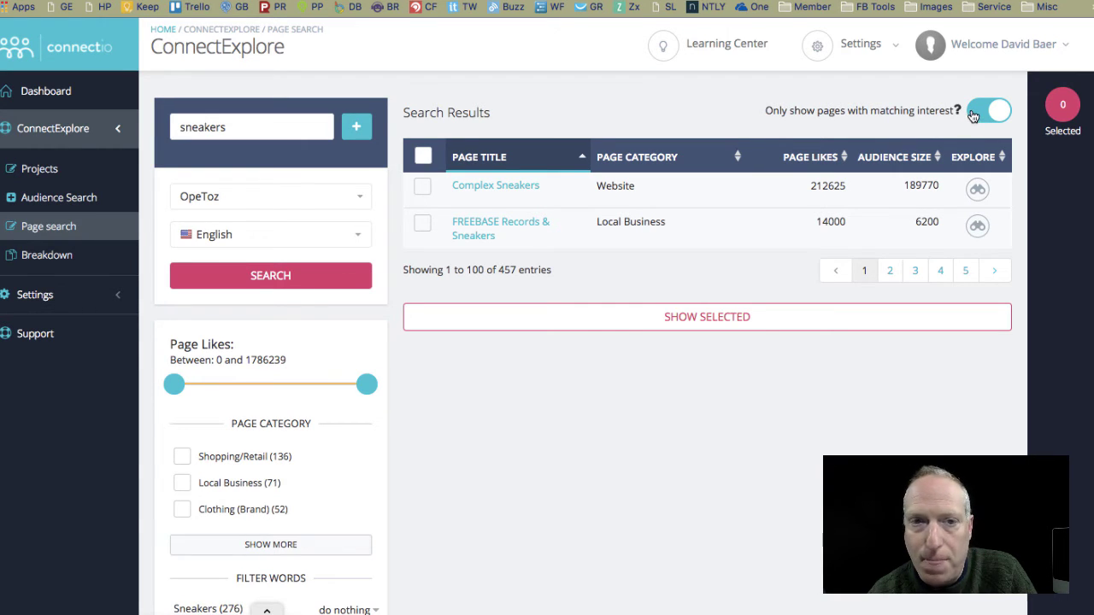
{"action": "left_click", "coordinate": [974, 113]}
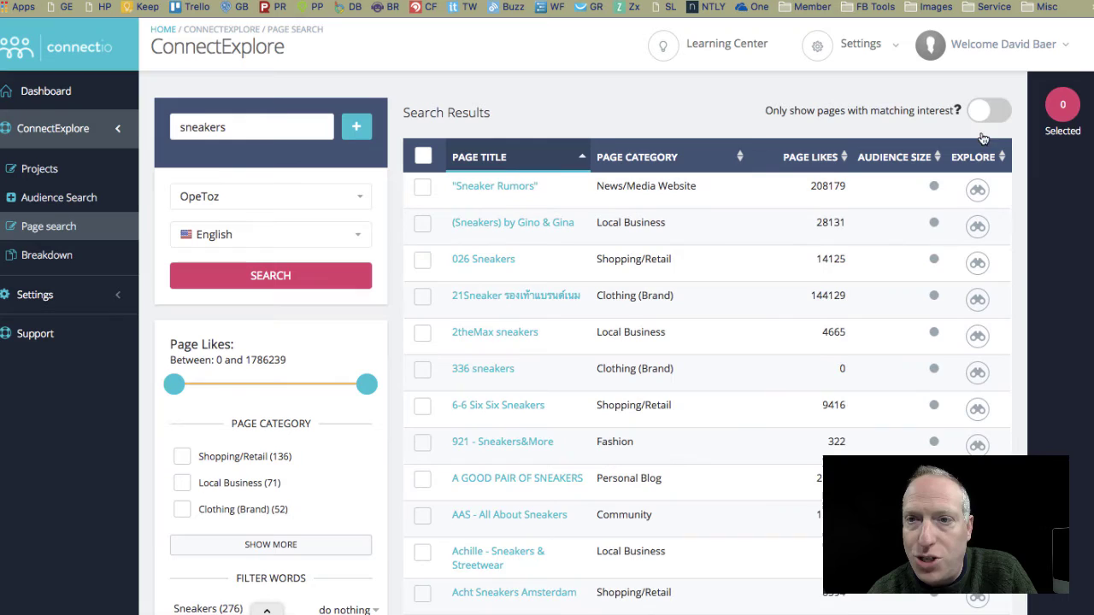
{"action": "left_click", "coordinate": [996, 113]}
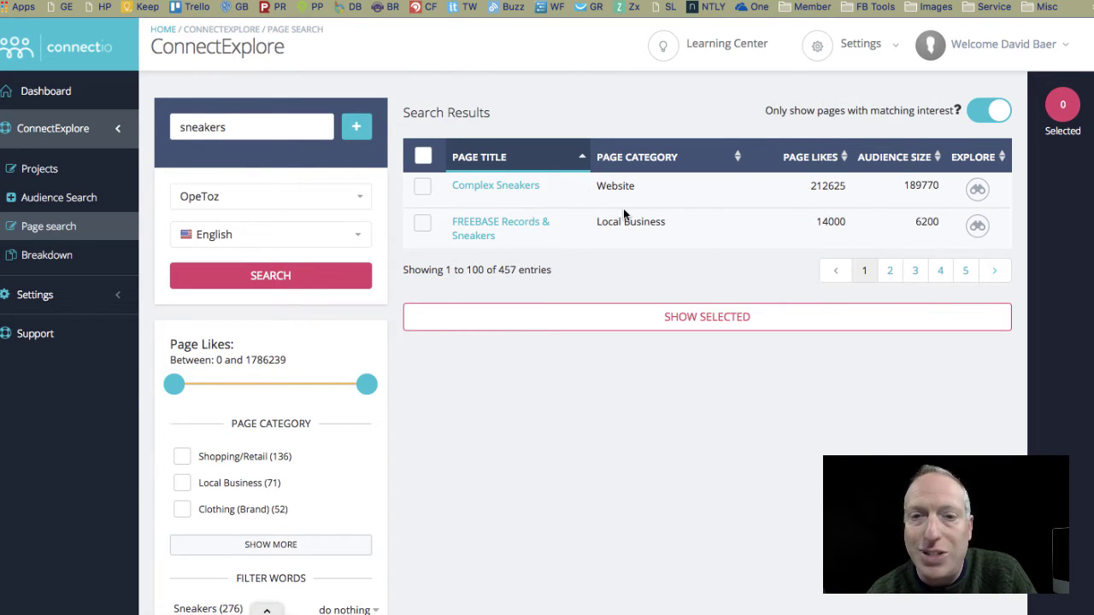
Lift the matching-interest restriction to look through all sneakers pages and their filter words, and restrict the results again.
{"action": "left_click", "coordinate": [981, 119]}
{"action": "scroll", "coordinate": [729, 261], "scroll_direction": "down", "scroll_amount": 5}
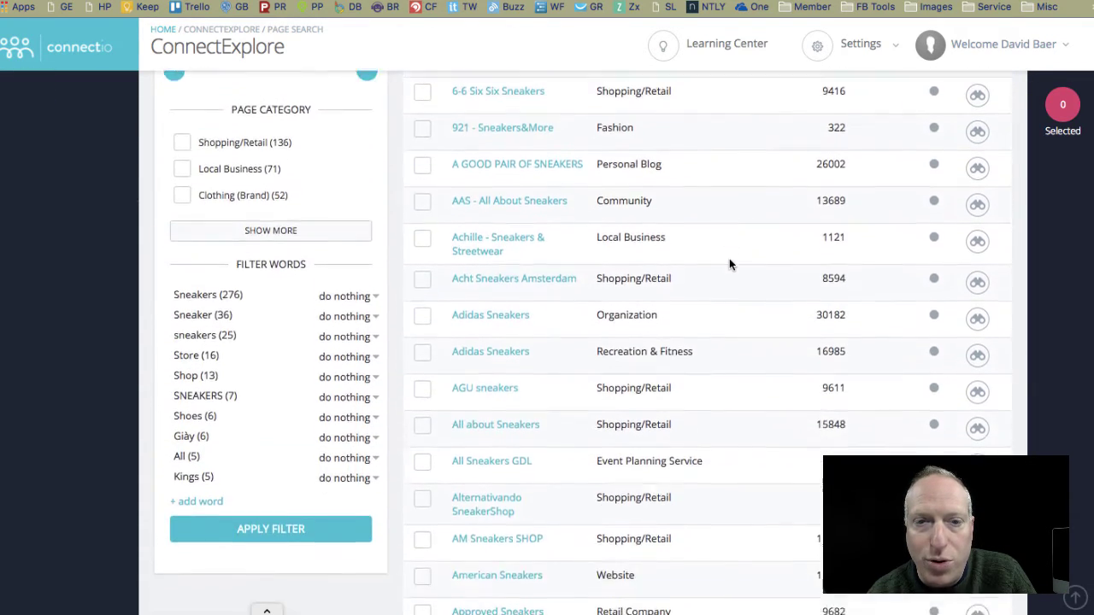
{"action": "scroll", "coordinate": [729, 258], "scroll_direction": "up", "scroll_amount": 5}
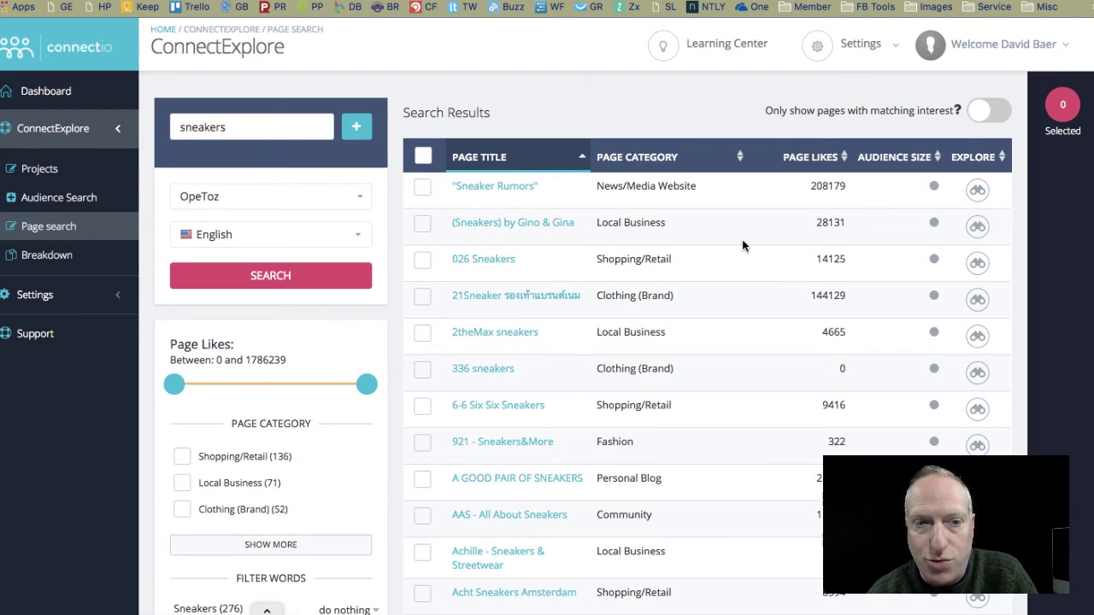
{"action": "left_click", "coordinate": [1001, 111]}
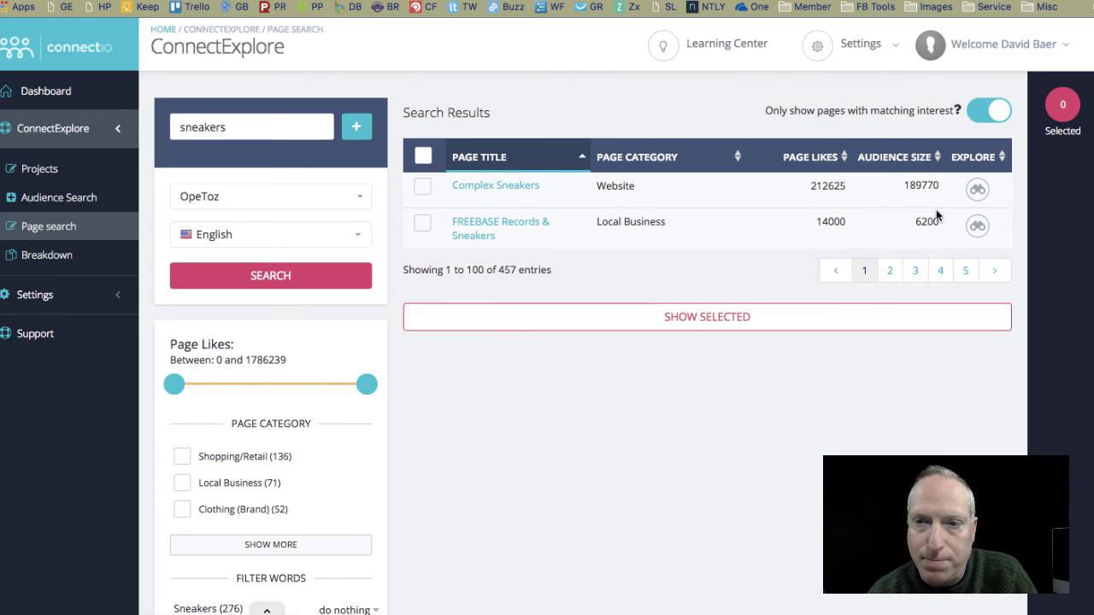
Look through the first and second result pages for sneakers pages that have a matching interest.
{"action": "left_click", "coordinate": [889, 270]}
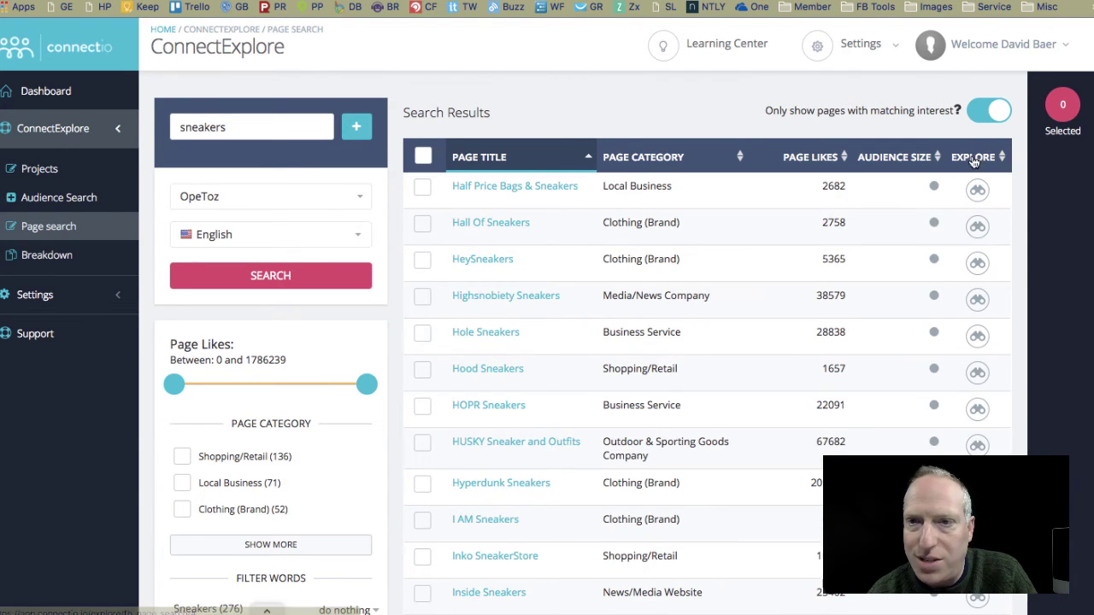
{"action": "left_click", "coordinate": [983, 114]}
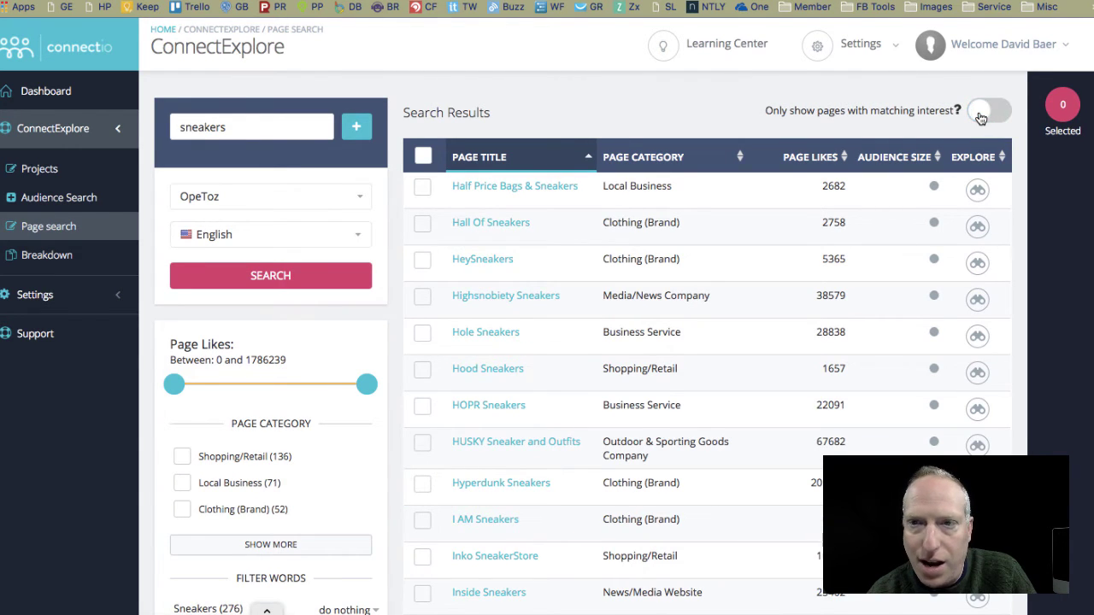
{"action": "left_click", "coordinate": [985, 112]}
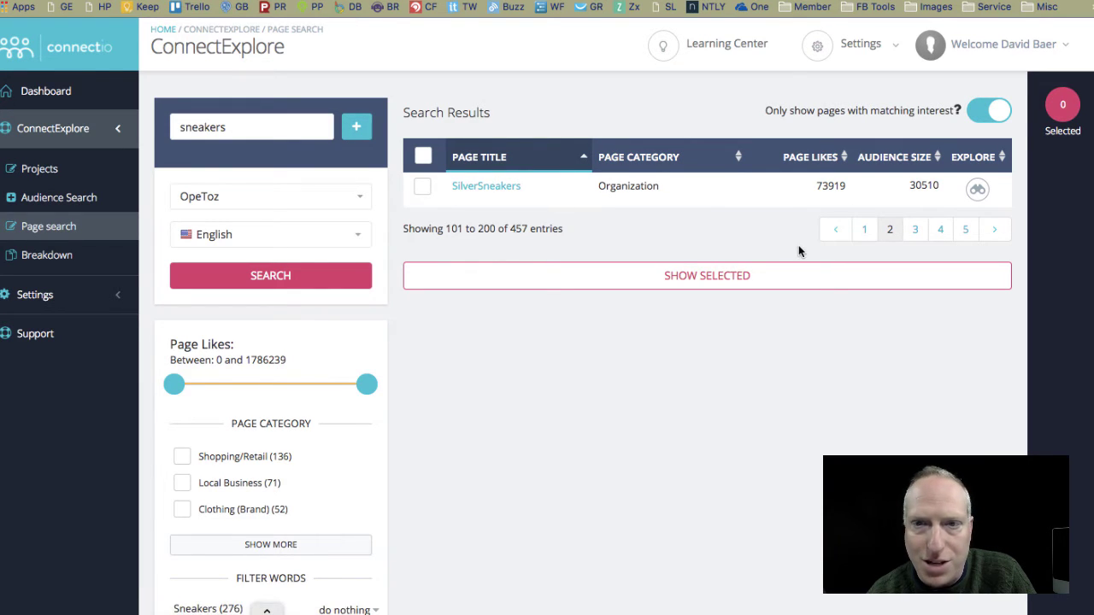
{"action": "left_click", "coordinate": [860, 231]}
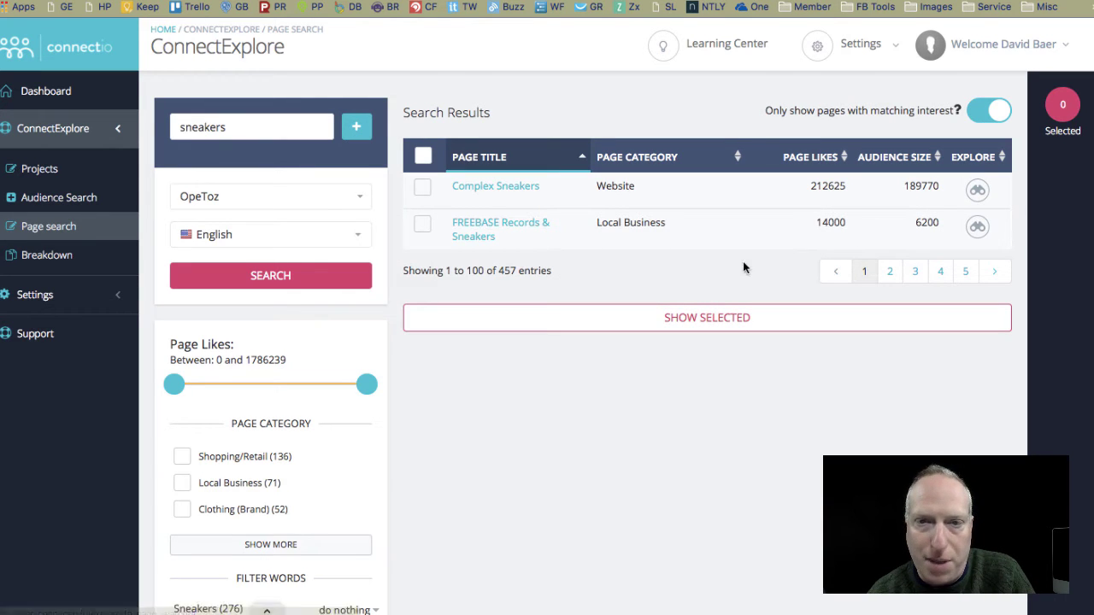
{"action": "left_click", "coordinate": [893, 271]}
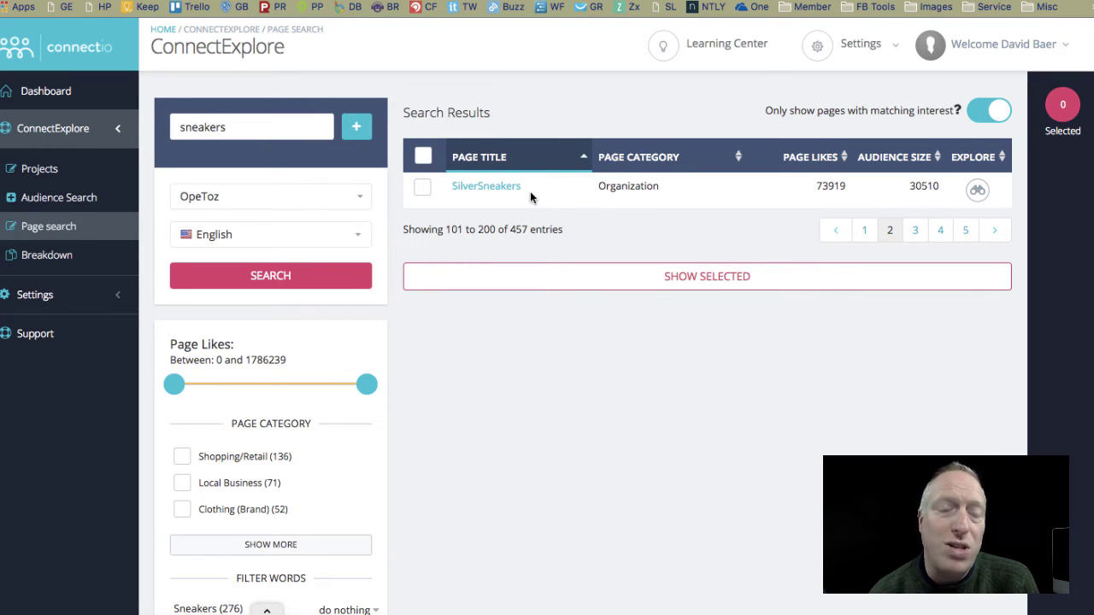
Open the ad statistics breakdown and choose the account Baer On Marketing, LLC and the campaign Coach Glue New Client Kit.
{"action": "left_click", "coordinate": [61, 257]}
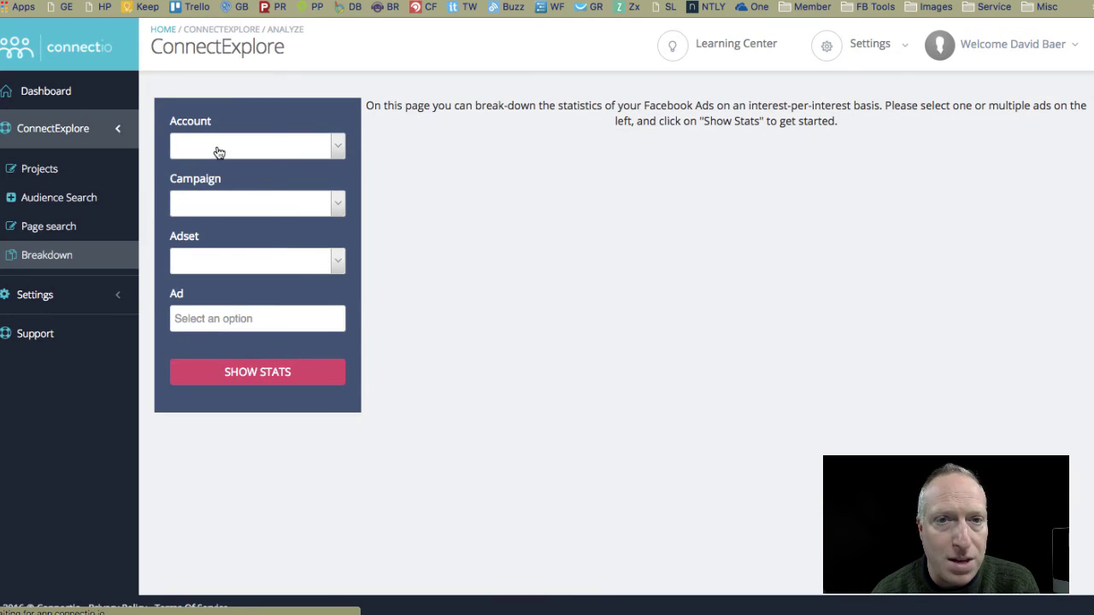
{"action": "left_click", "coordinate": [268, 149]}
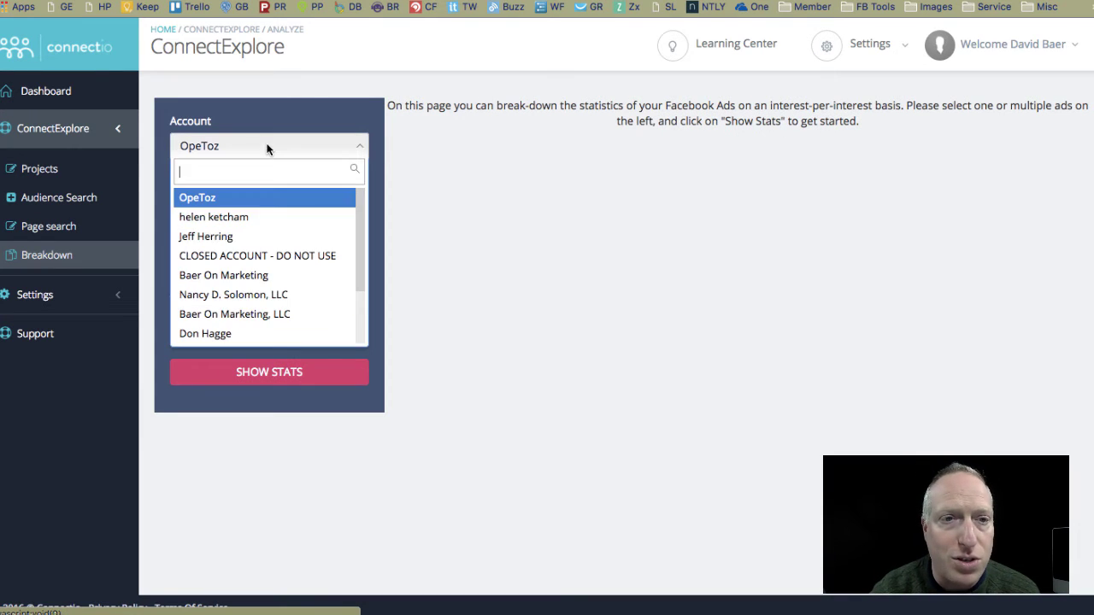
{"action": "left_click", "coordinate": [237, 314]}
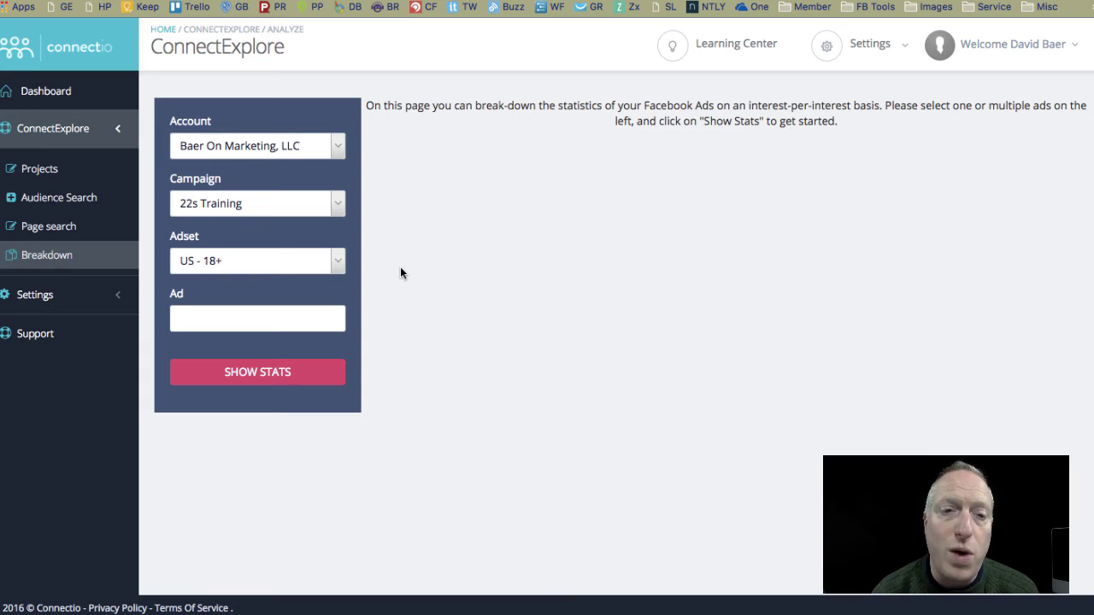
{"action": "left_click", "coordinate": [262, 205]}
{"action": "type", "text": "coa"}
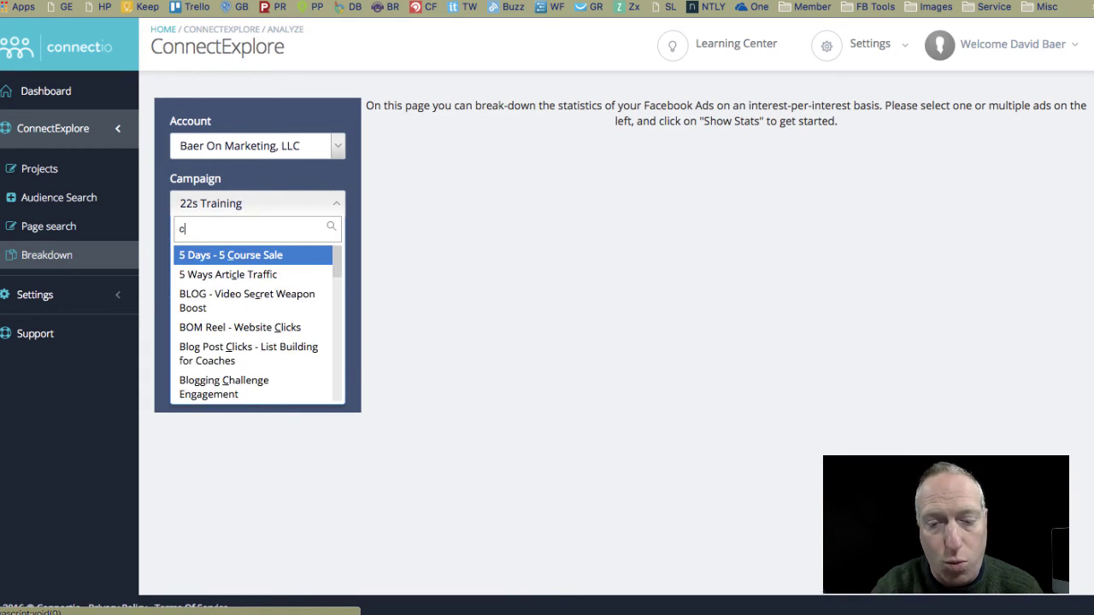
{"action": "key", "text": "Down"}
{"action": "key", "text": "Down"}
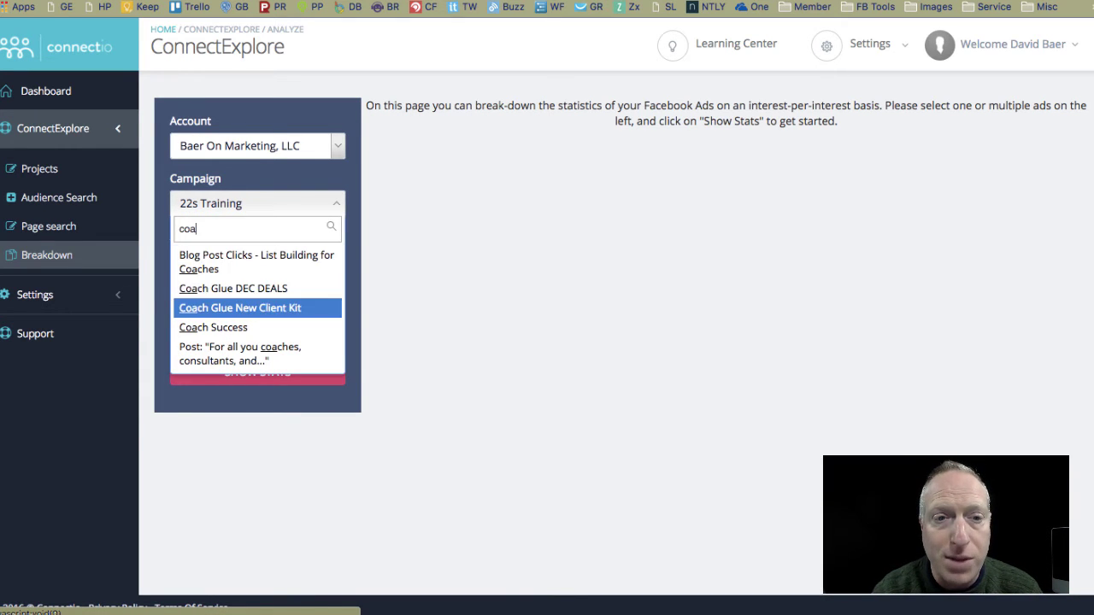
{"action": "key", "text": "Return"}
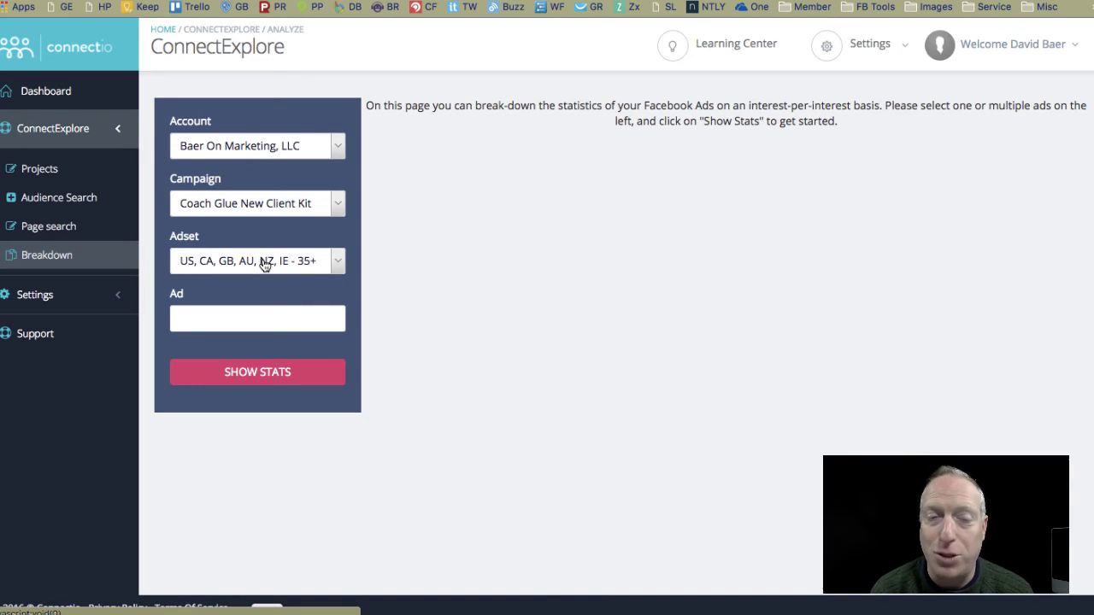
Select the campaign's "Website clicks" ad and show its statistics per interest.
{"action": "left_click", "coordinate": [220, 319]}
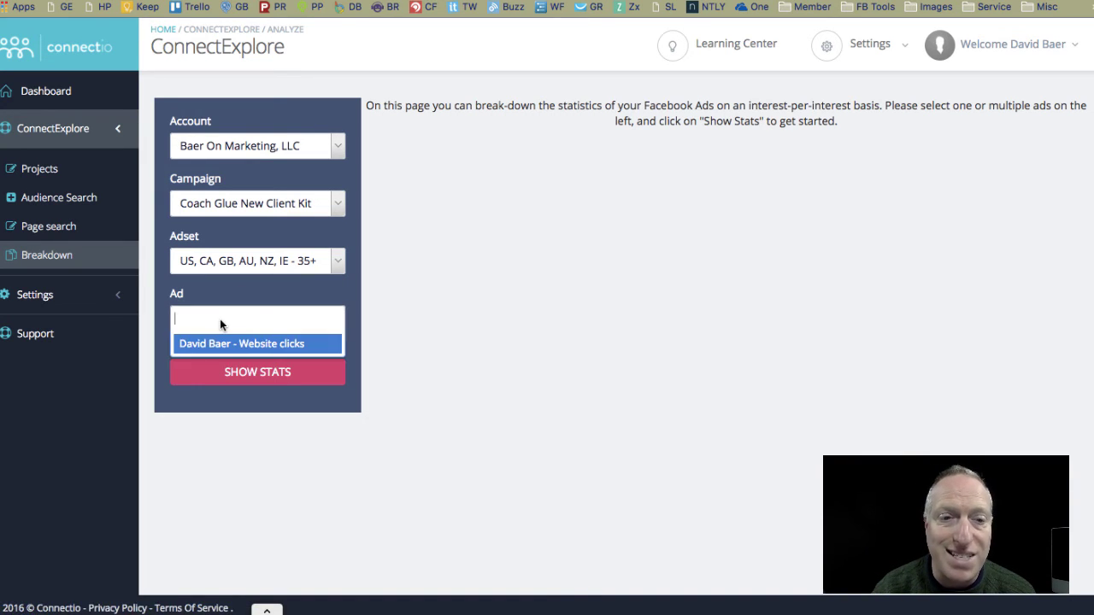
{"action": "left_click", "coordinate": [214, 344]}
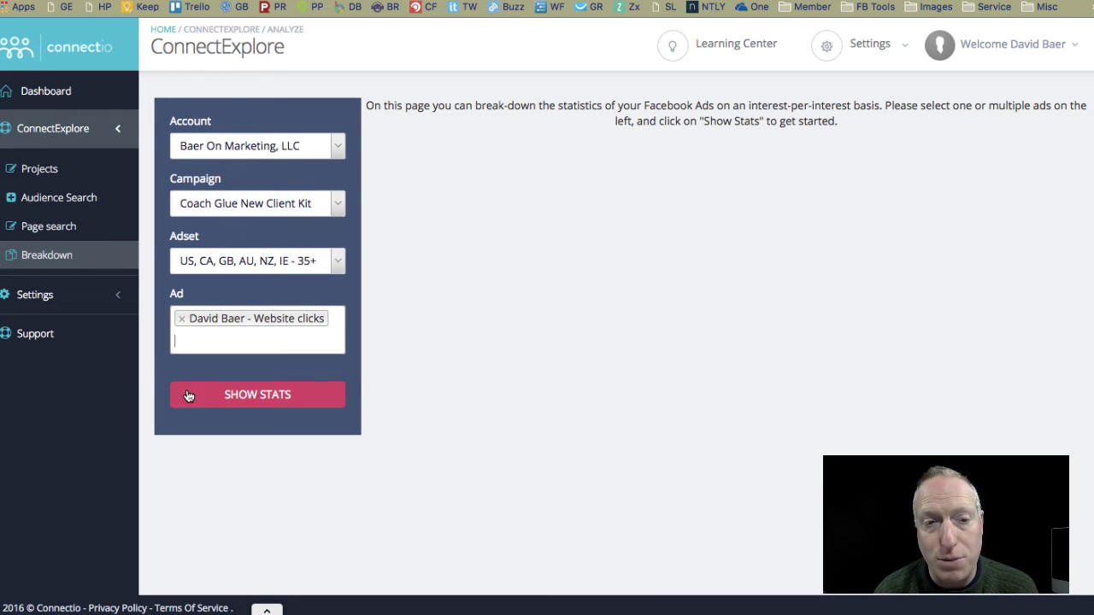
{"action": "left_click", "coordinate": [220, 395]}
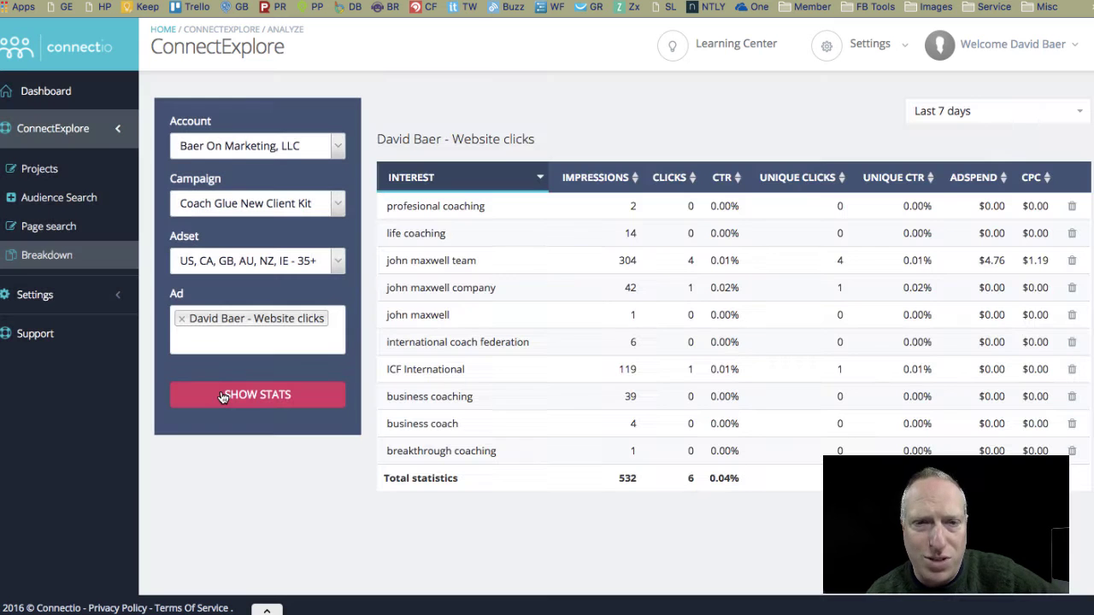